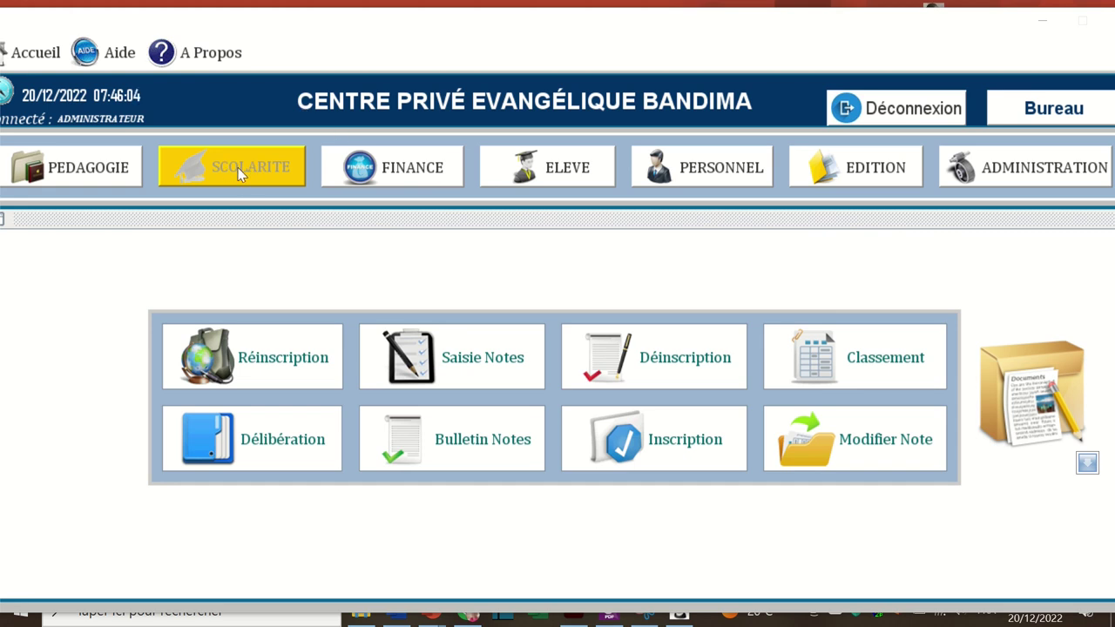
Step: Open grade entry and start a new session in modification mode for the individual grades
left_click(477, 371)
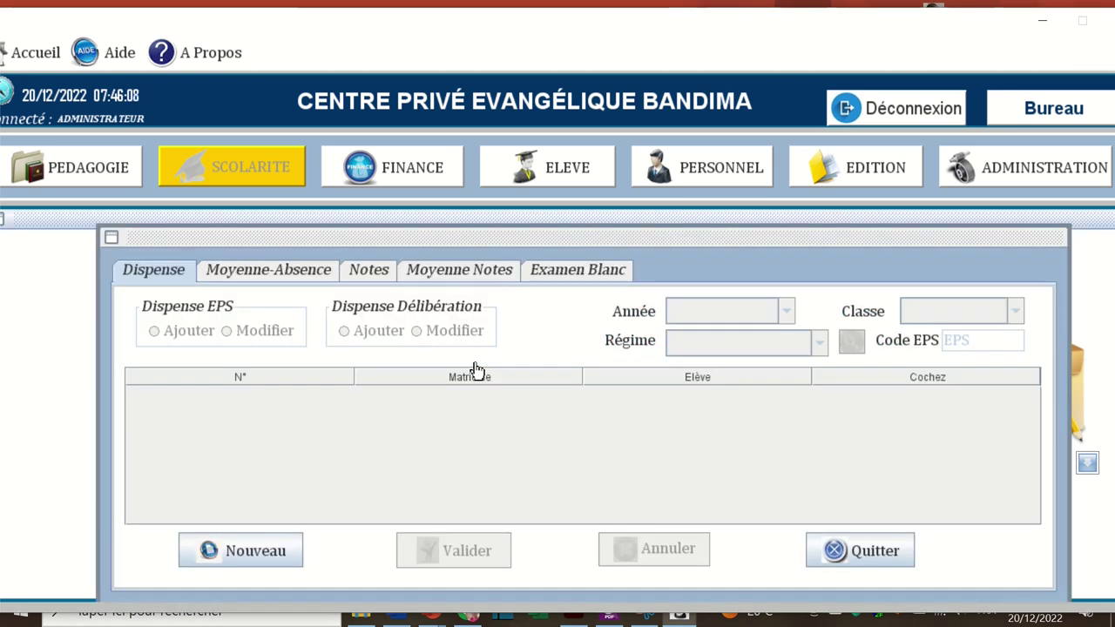
left_click(369, 271)
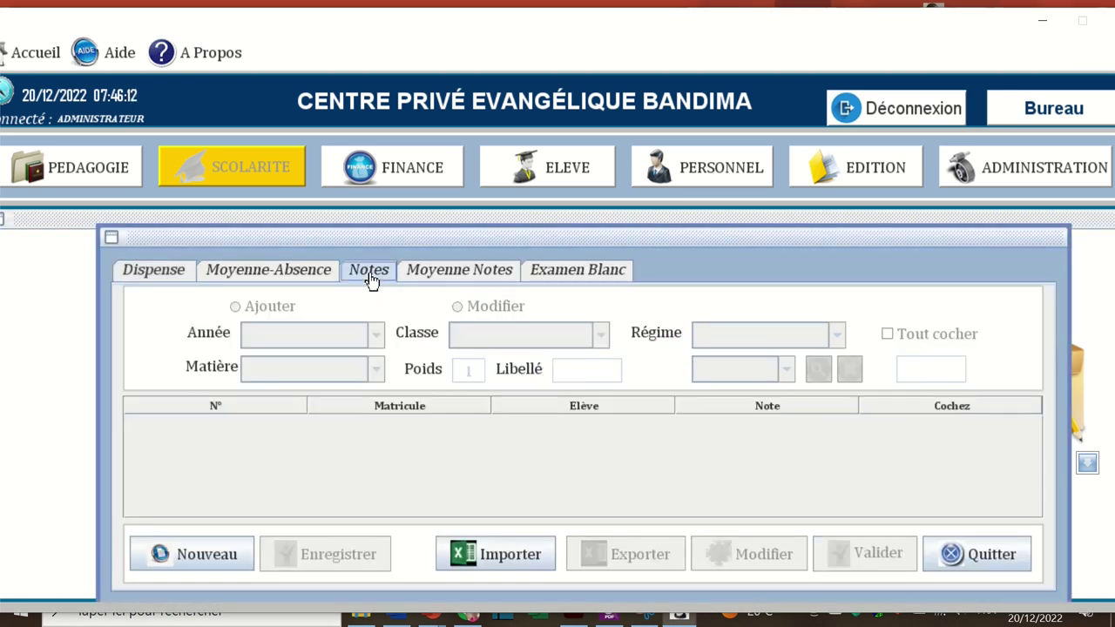
left_click(207, 557)
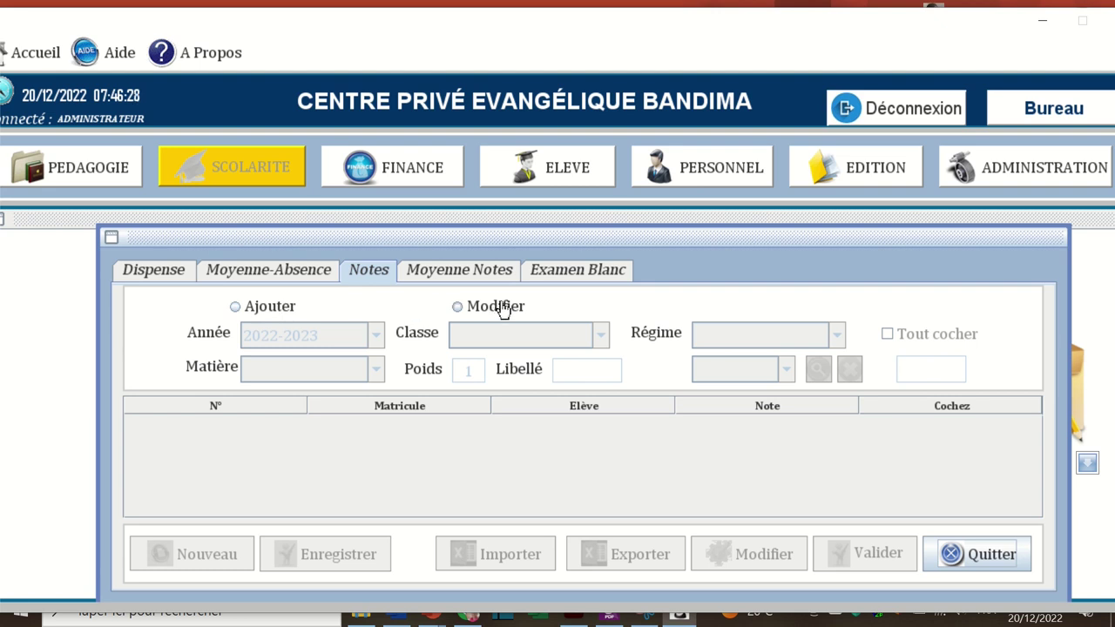
left_click(462, 310)
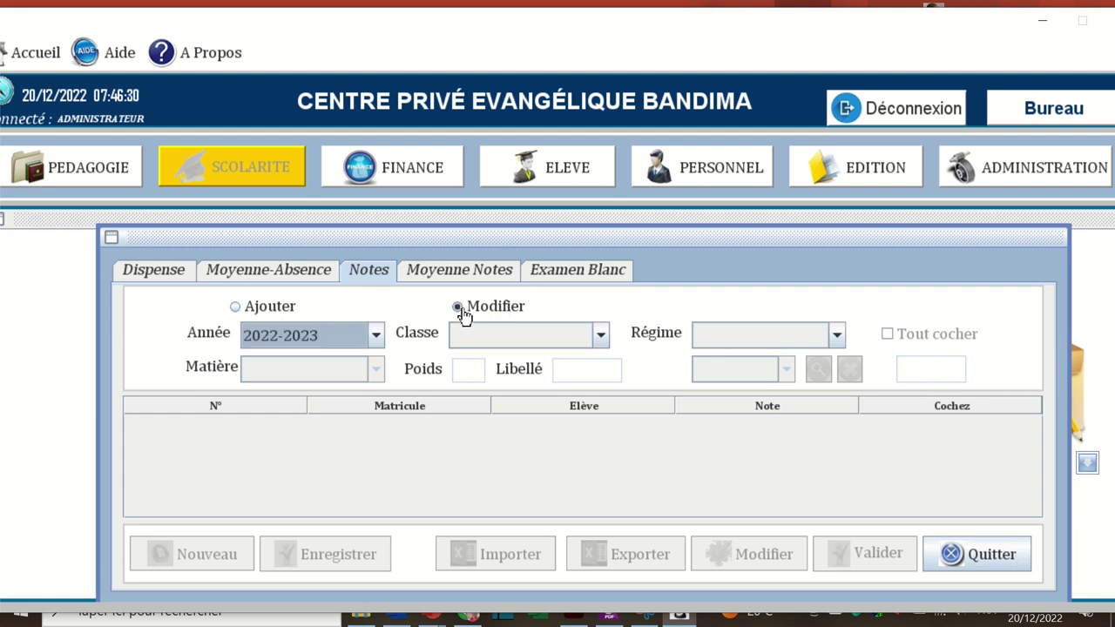
Step: Set the grade filters to class 1ERE A and the 1ER TRIMESTRE period
left_click(533, 346)
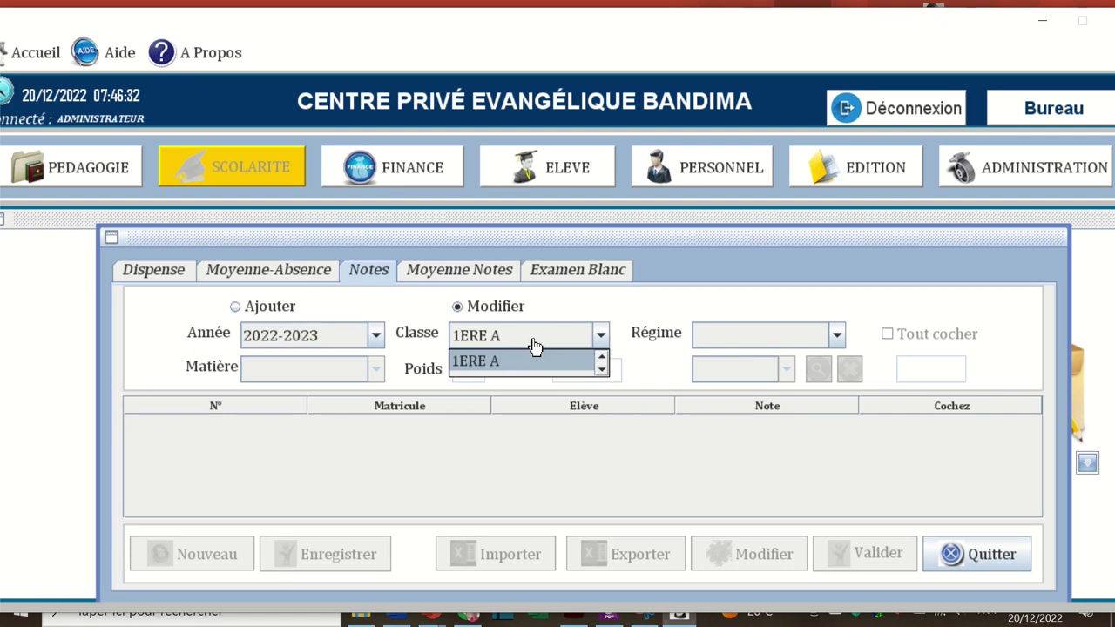
left_click(532, 345)
left_click(529, 343)
left_click(600, 333)
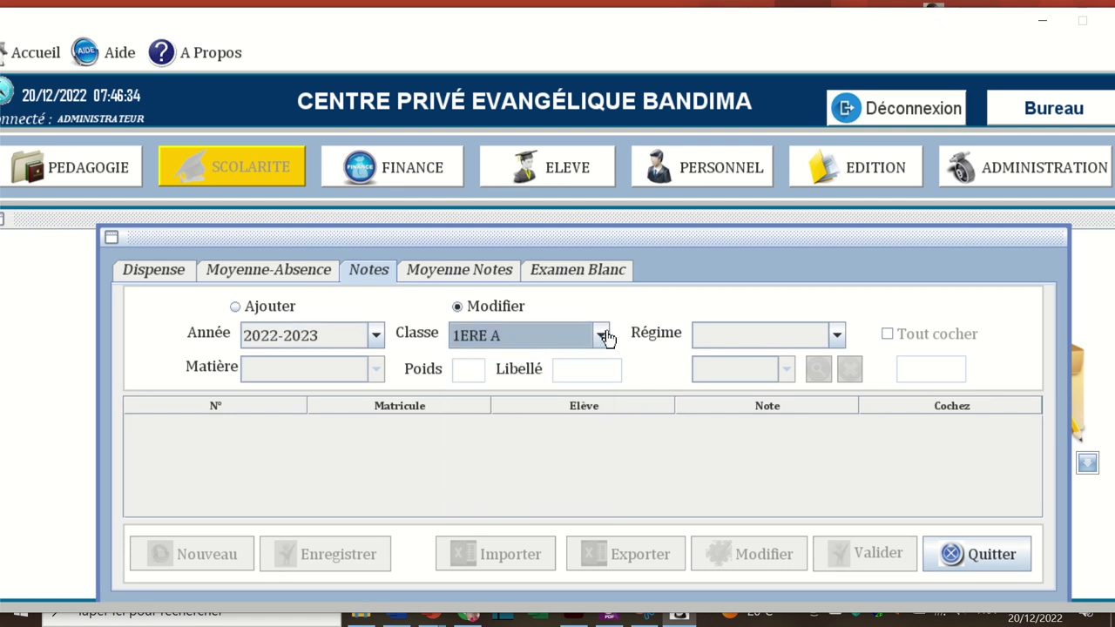
left_click(759, 338)
left_click(749, 360)
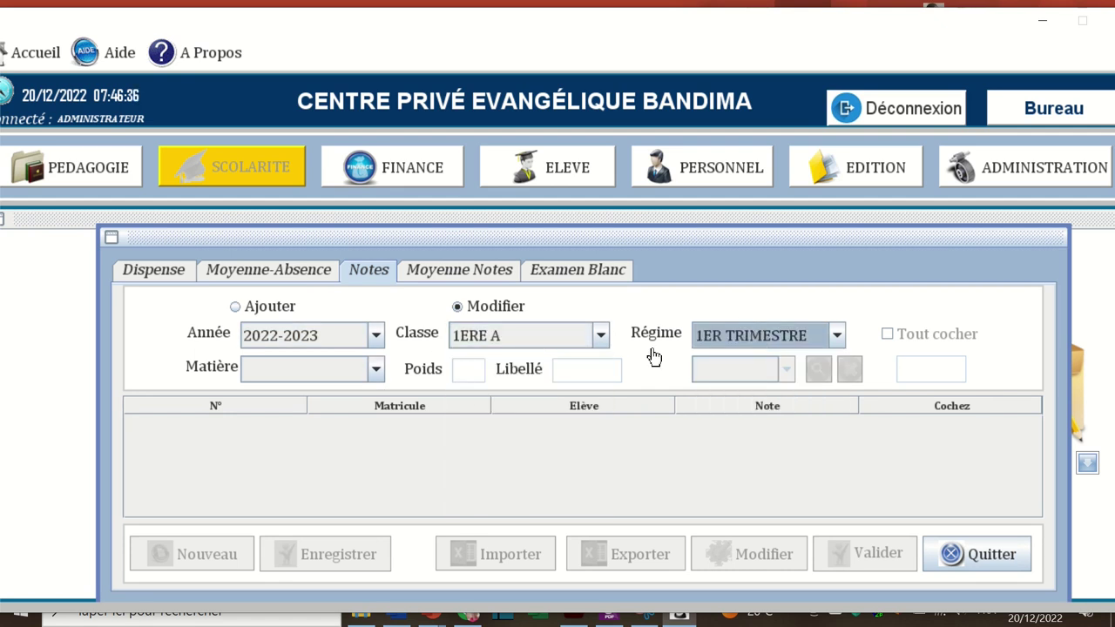
Step: Choose subject ALL with evaluation NOTE1 and load the class's grade list
left_click(340, 373)
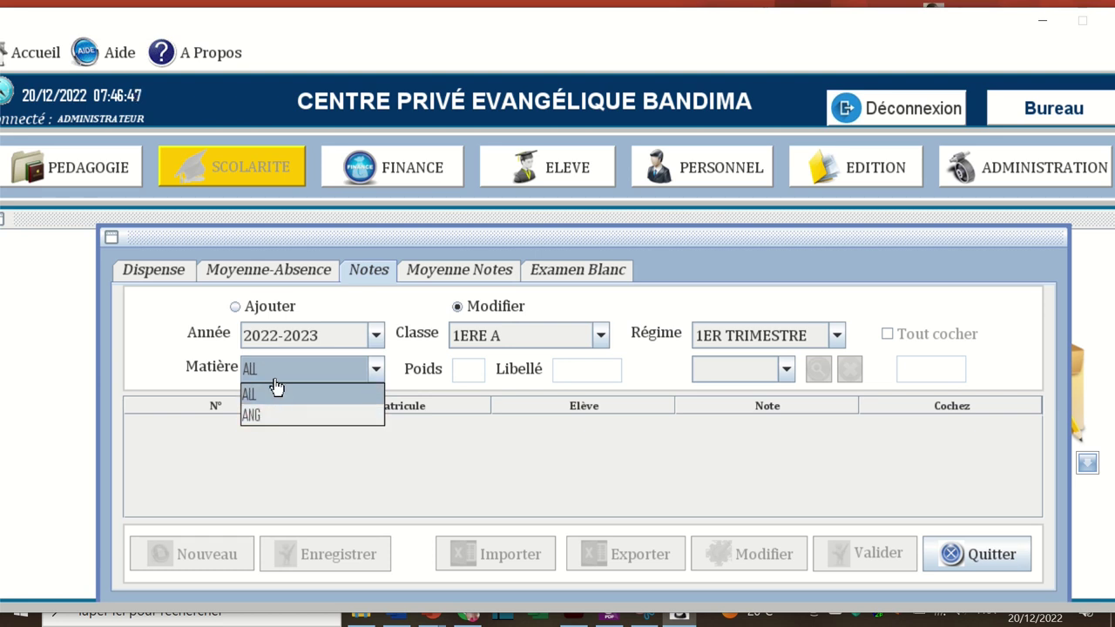
left_click(322, 369)
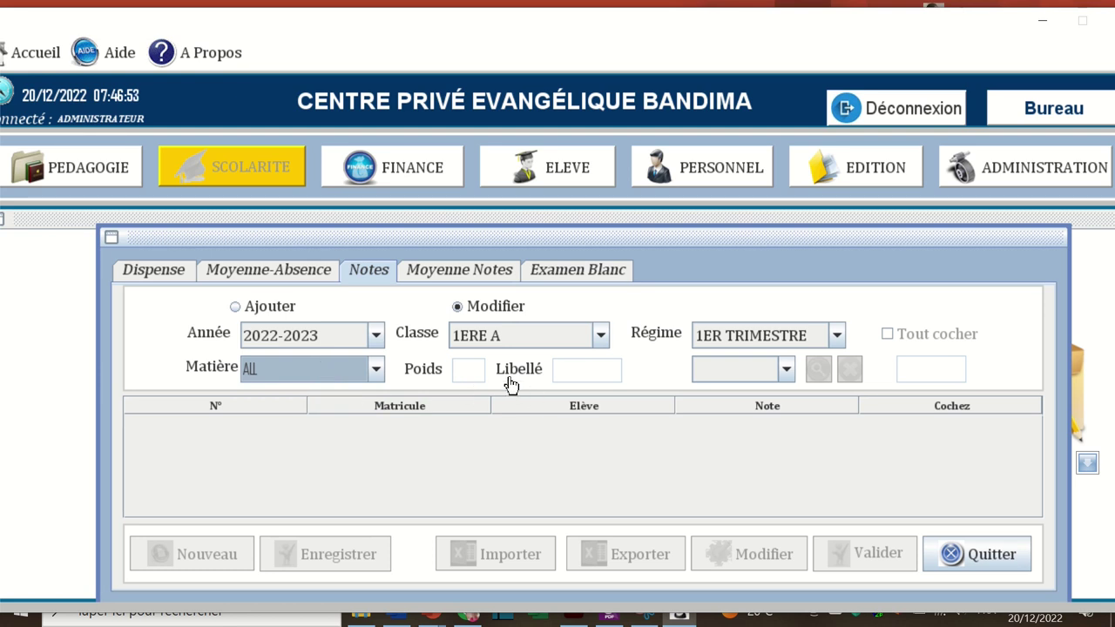
left_click(736, 373)
left_click(736, 375)
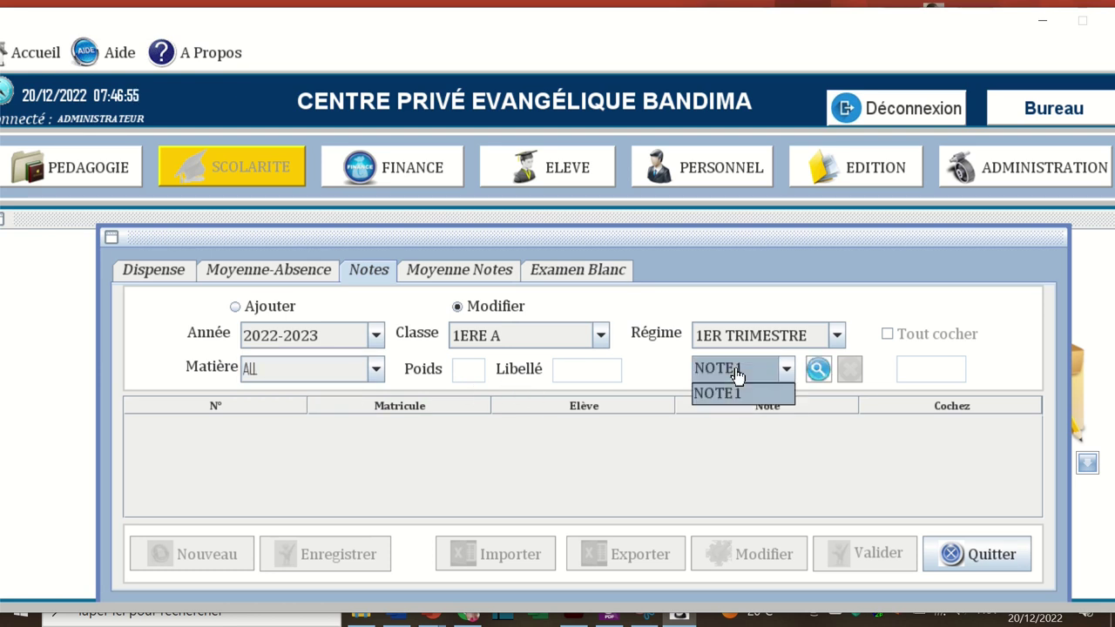
left_click(736, 373)
left_click(736, 373)
left_click(740, 376)
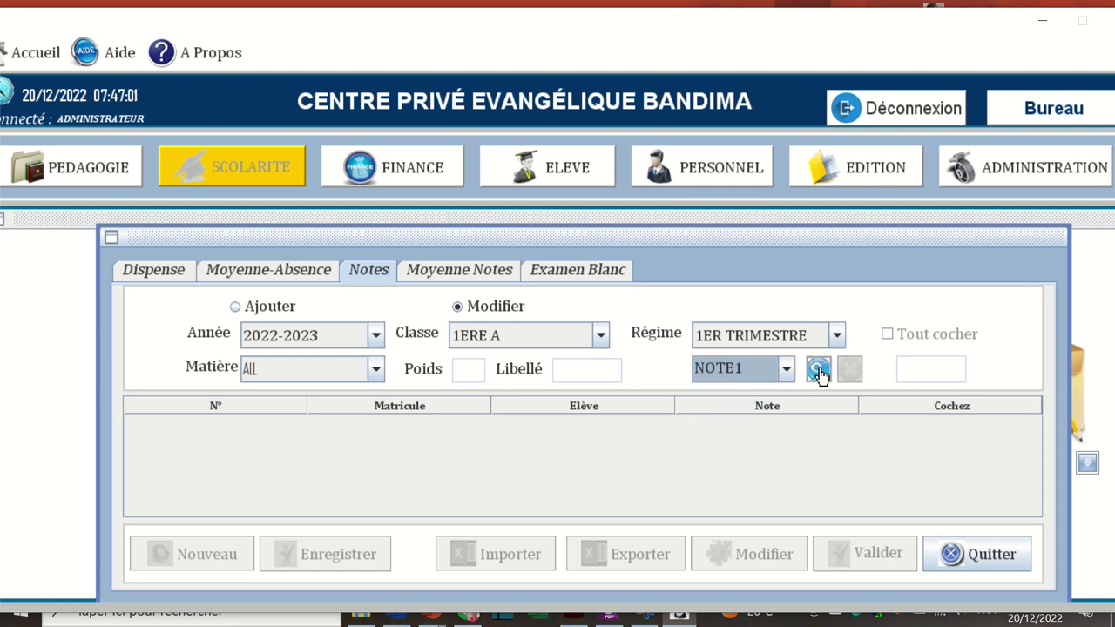
left_click(818, 371)
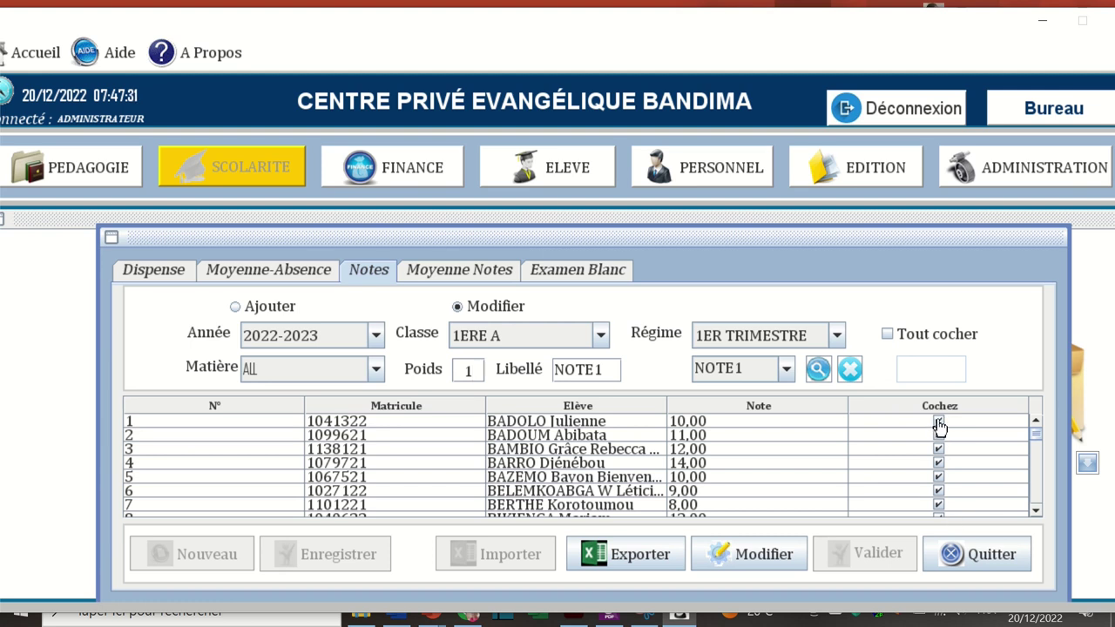
Step: Review the ALL grades and try to unlock them for modification
scroll(887, 495, "down", 2)
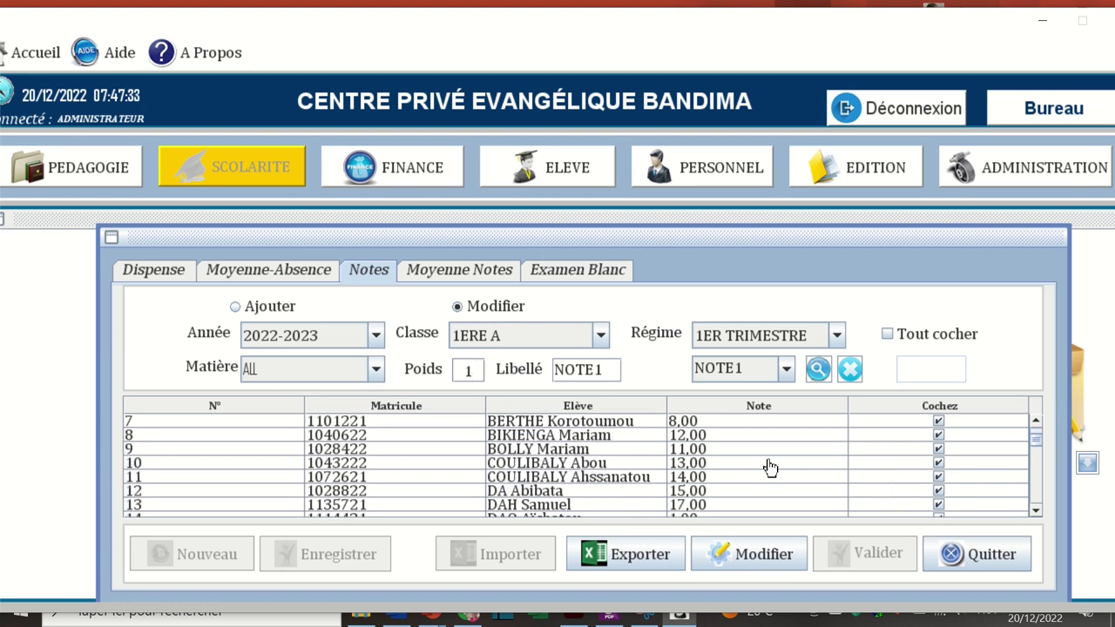
scroll(731, 461, "down", 2)
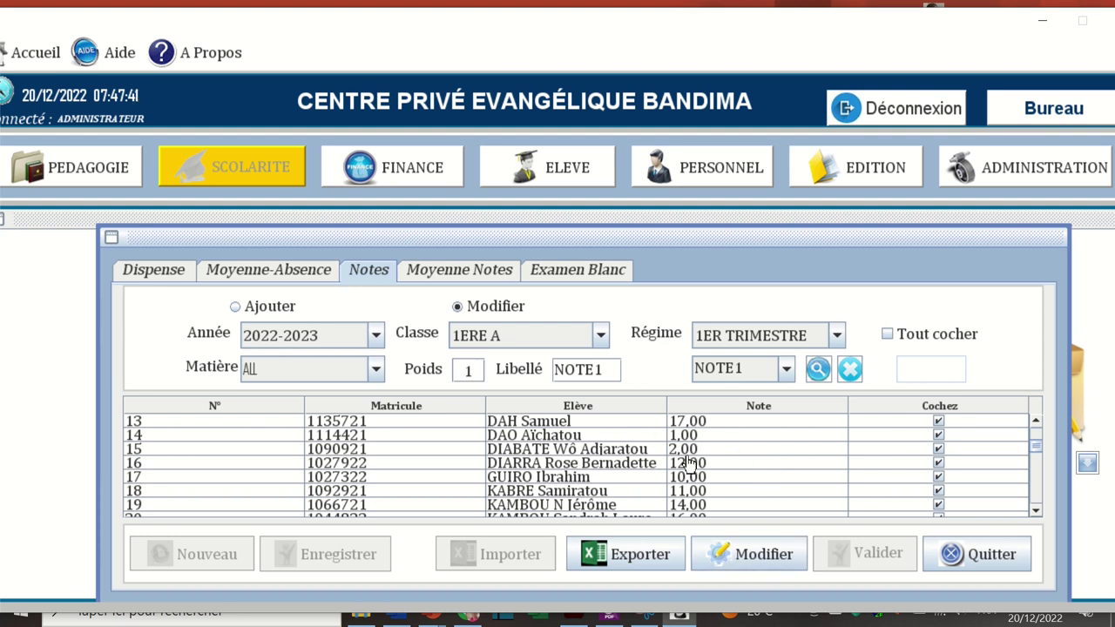
left_click(741, 558)
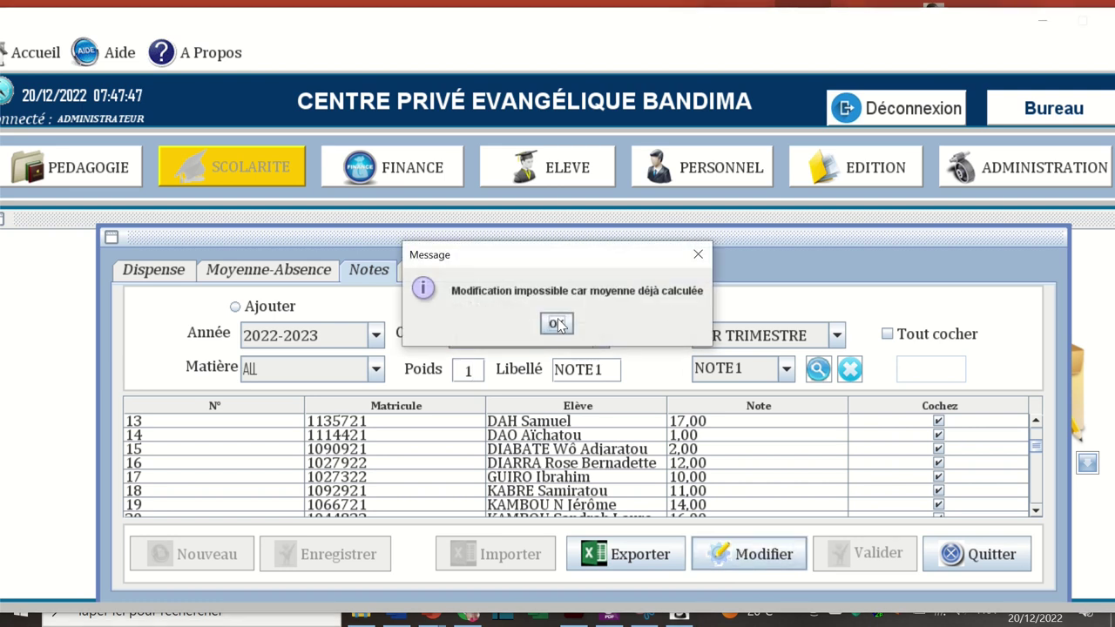
left_click_drag(564, 259, 567, 281)
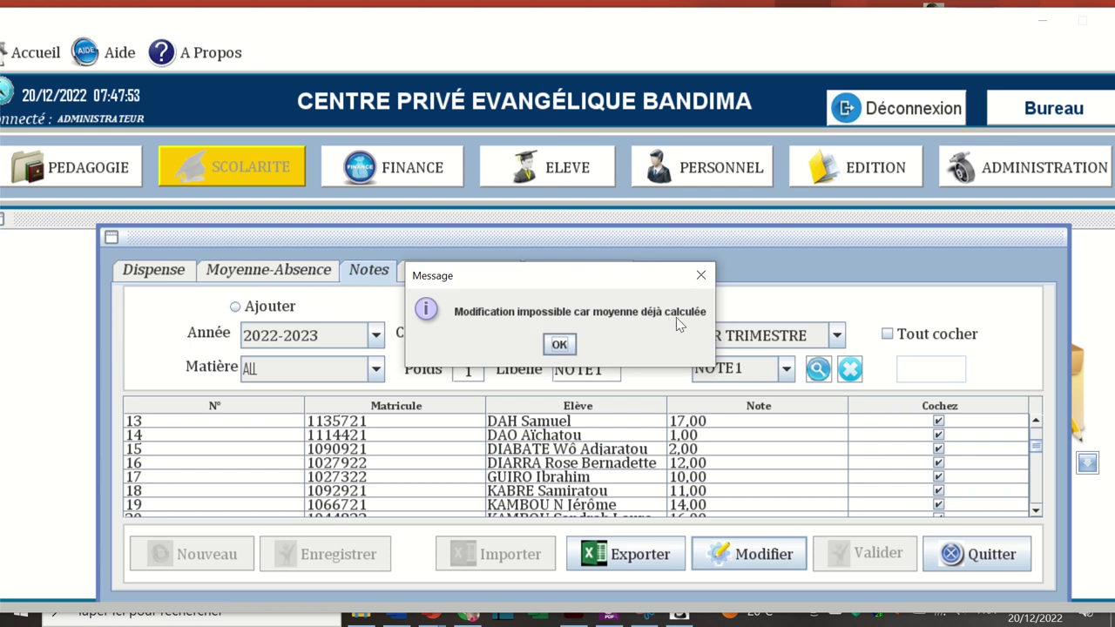
left_click(558, 344)
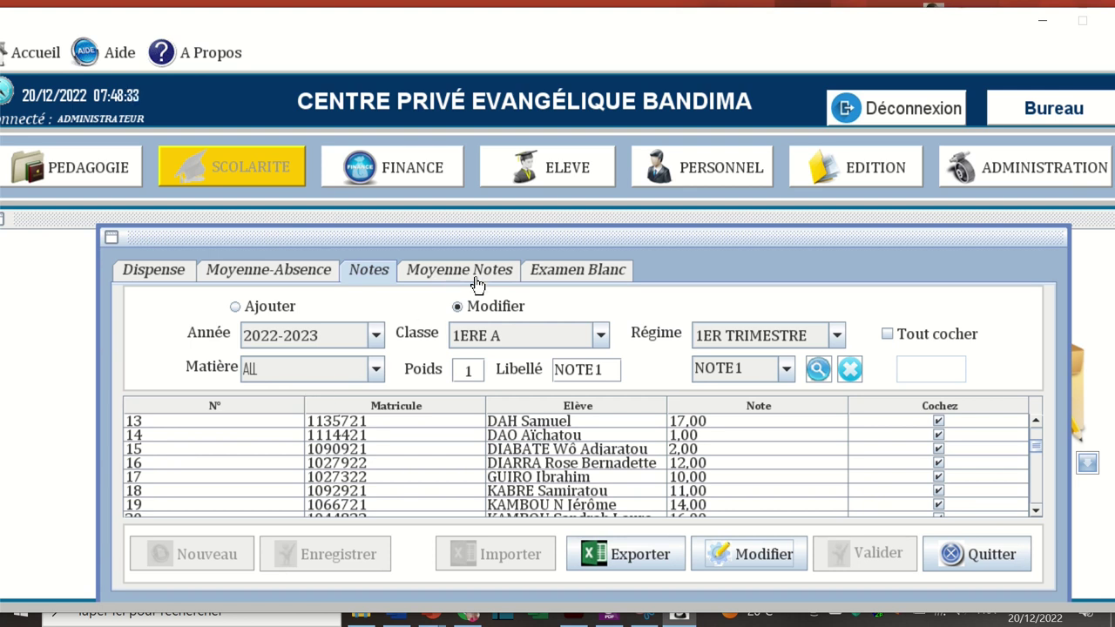
Step: Switch the subject to ANG and load its NOTE1 grade list
left_click(303, 375)
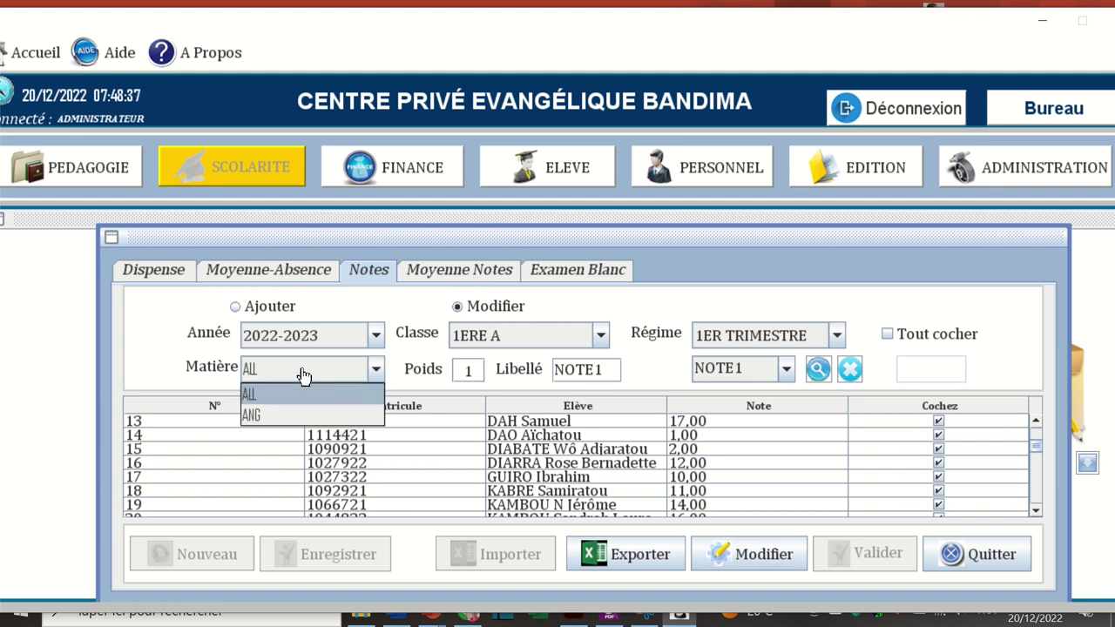
left_click(262, 415)
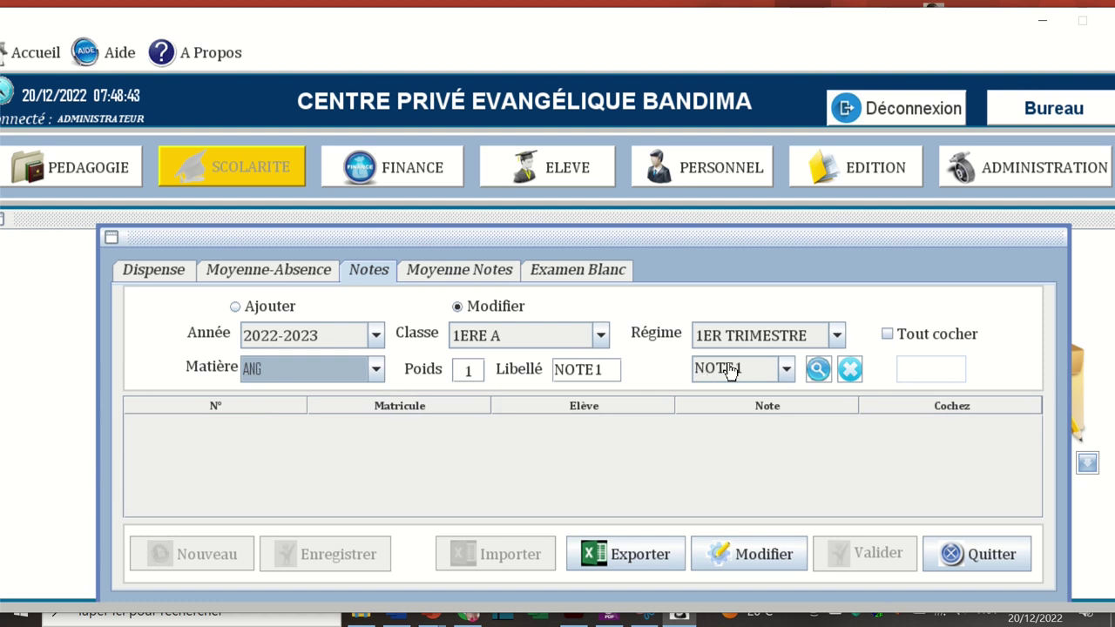
left_click(772, 373)
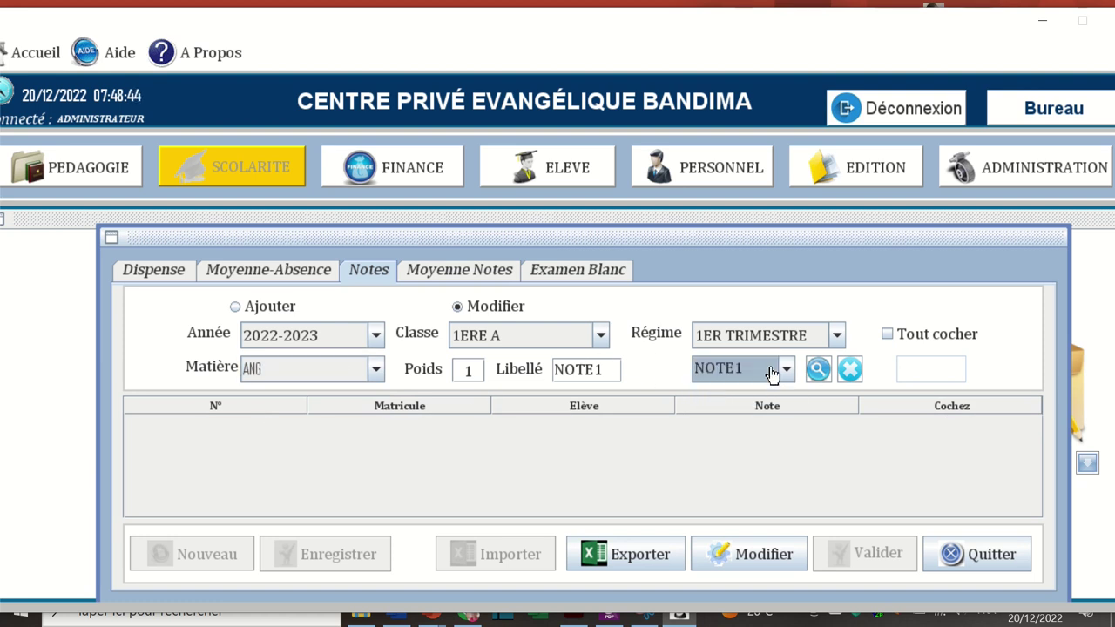
left_click(817, 371)
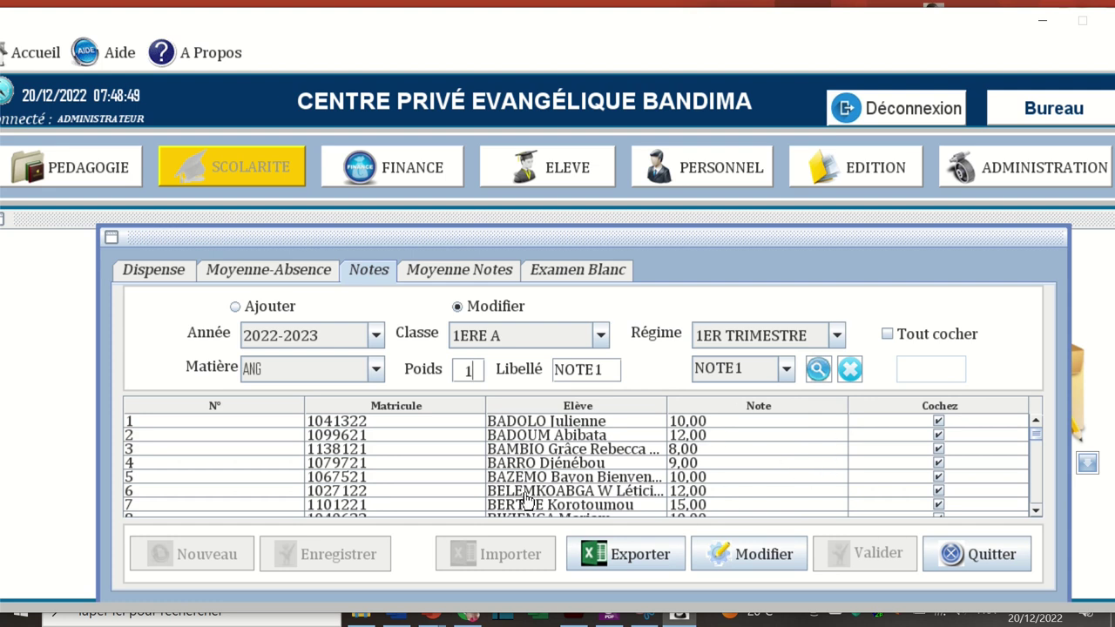
Step: Unlock the ANG grades, set the row 13 student's grade to 14,00, tick that row and validate the modification
left_click(760, 557)
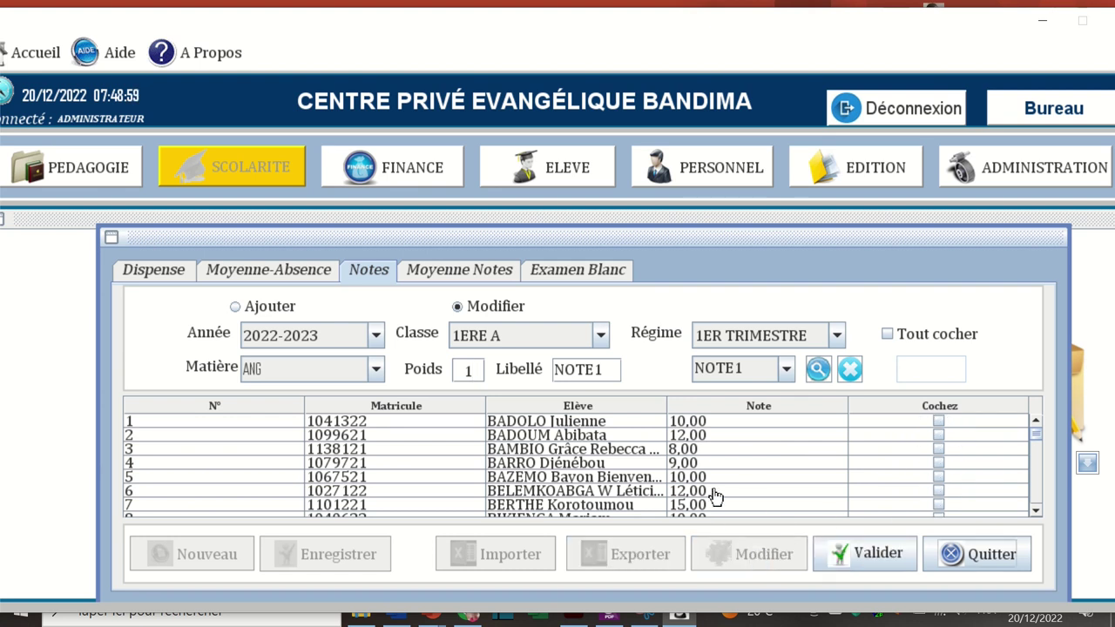
scroll(740, 477, "down", 3)
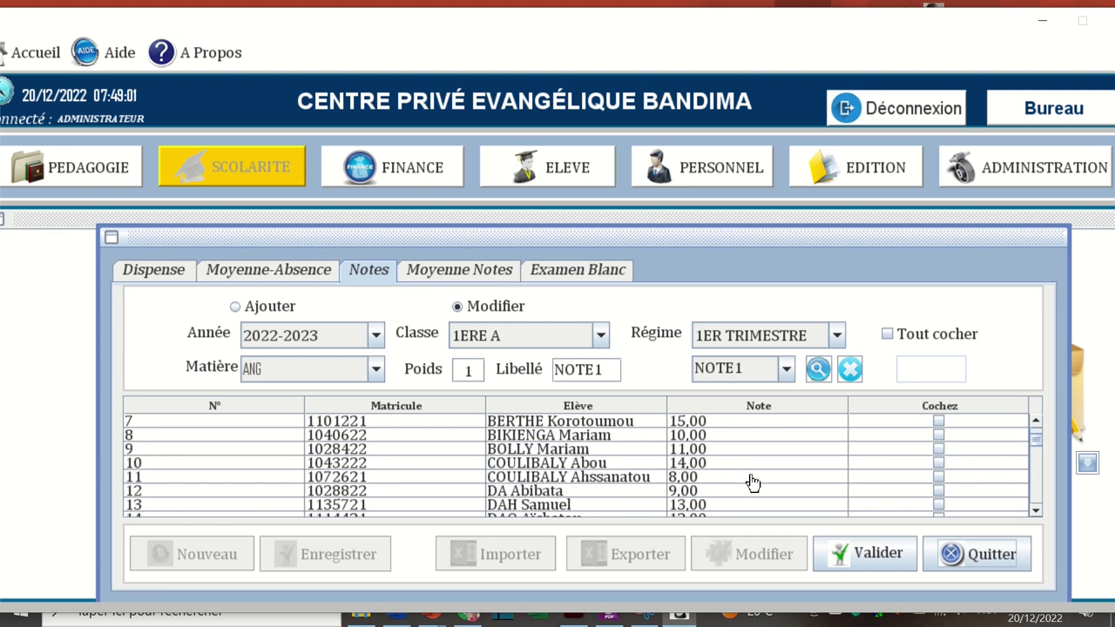
scroll(754, 476, "down", 1)
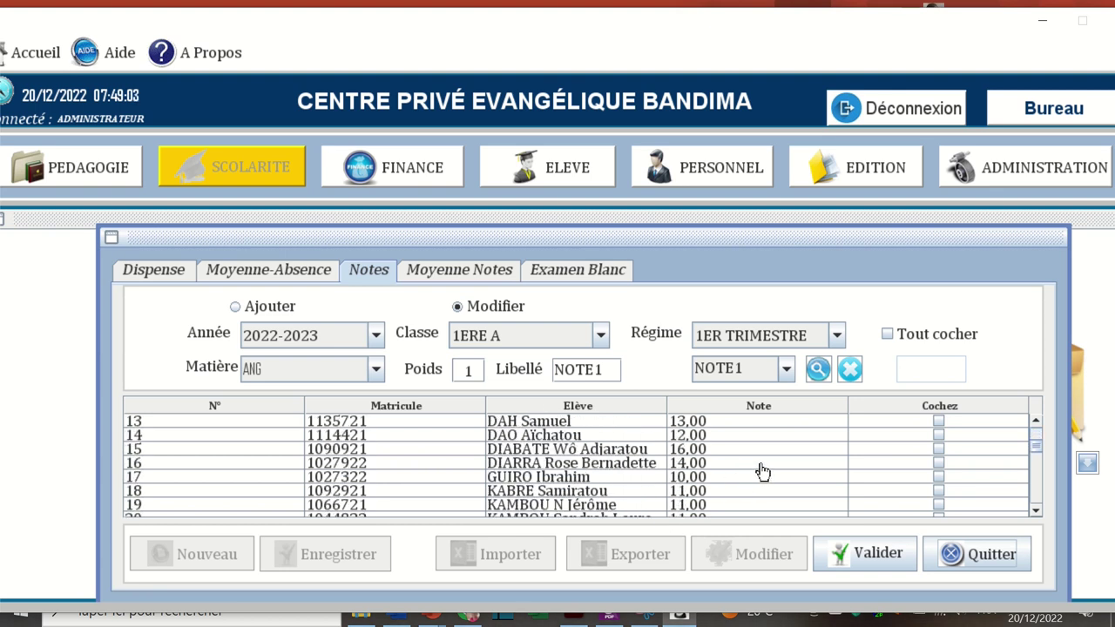
scroll(762, 471, "up", 1)
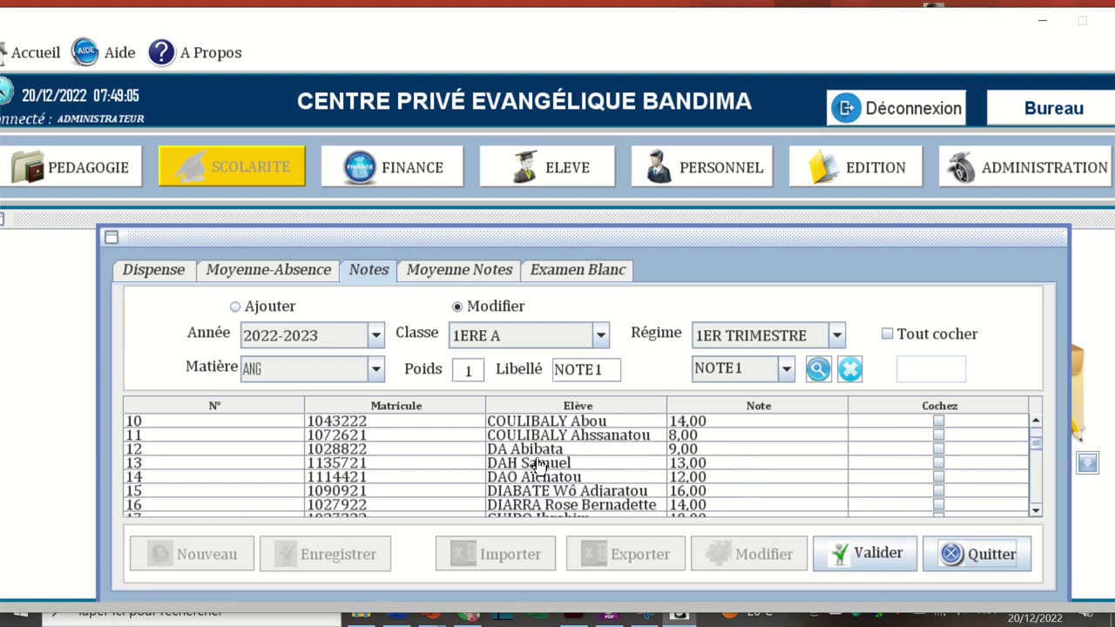
double_click(684, 467)
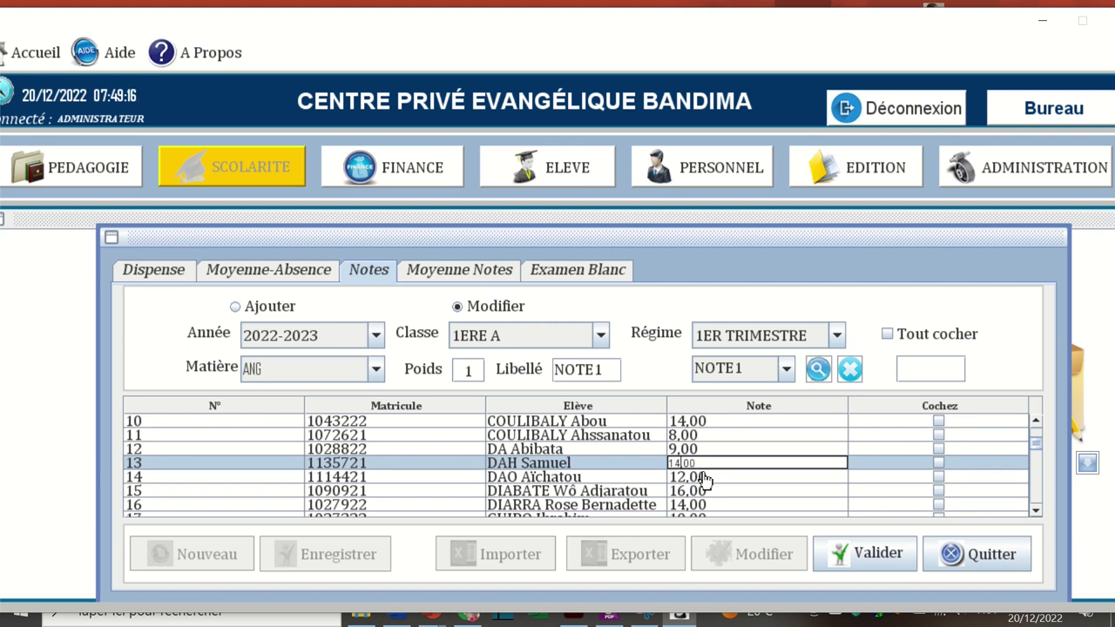
left_click(922, 463)
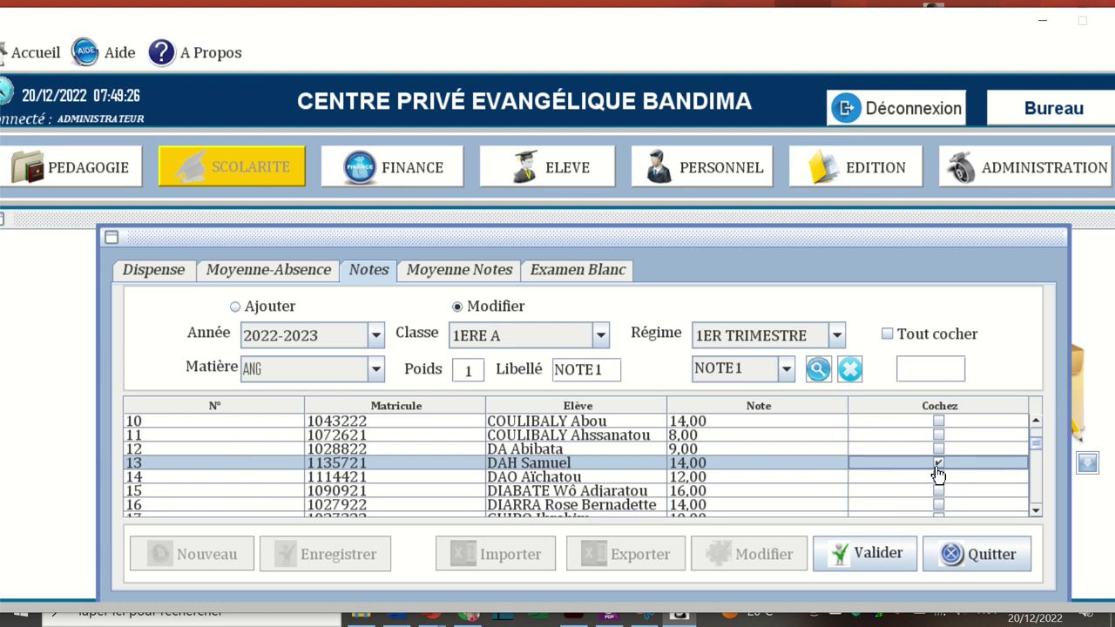
left_click(871, 557)
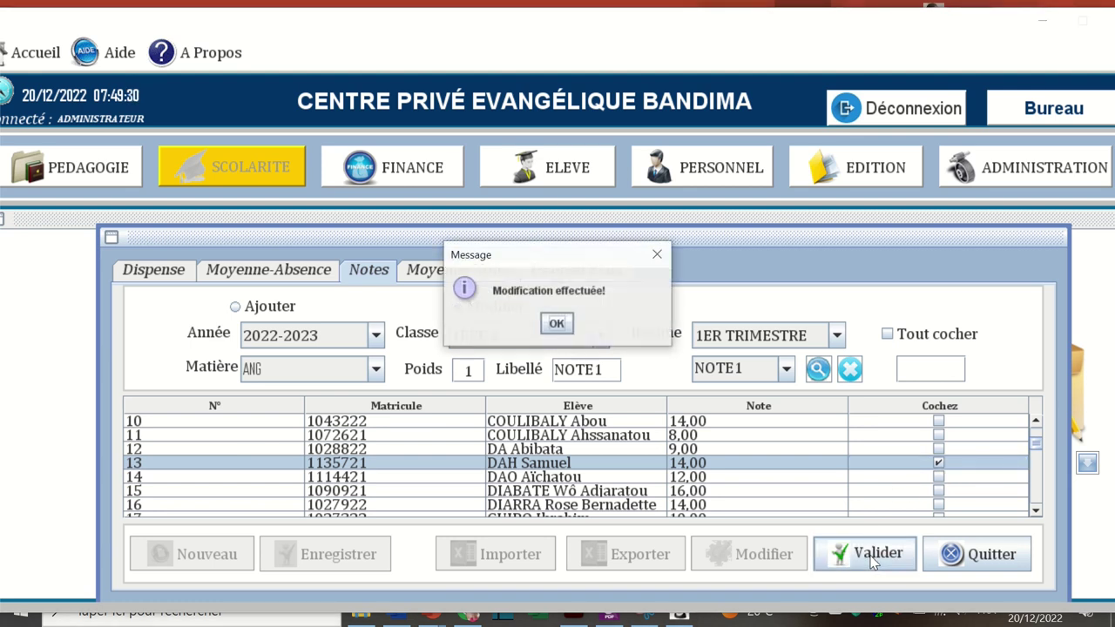
left_click(556, 323)
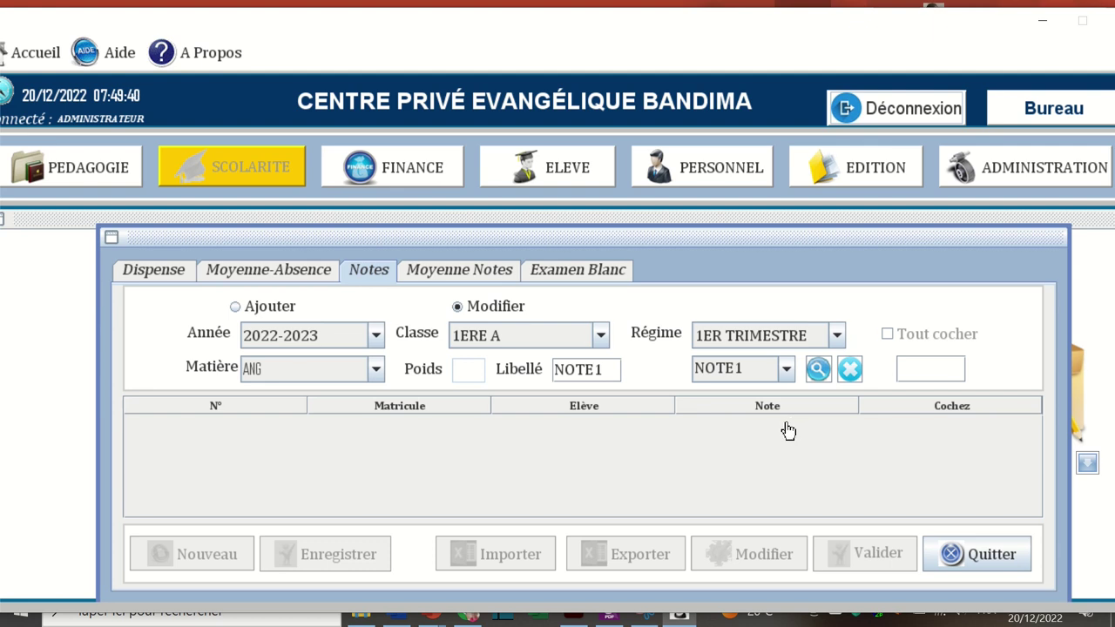
Step: Reload the ANG NOTE1 list and check the grade of the student in row 13
left_click(818, 370)
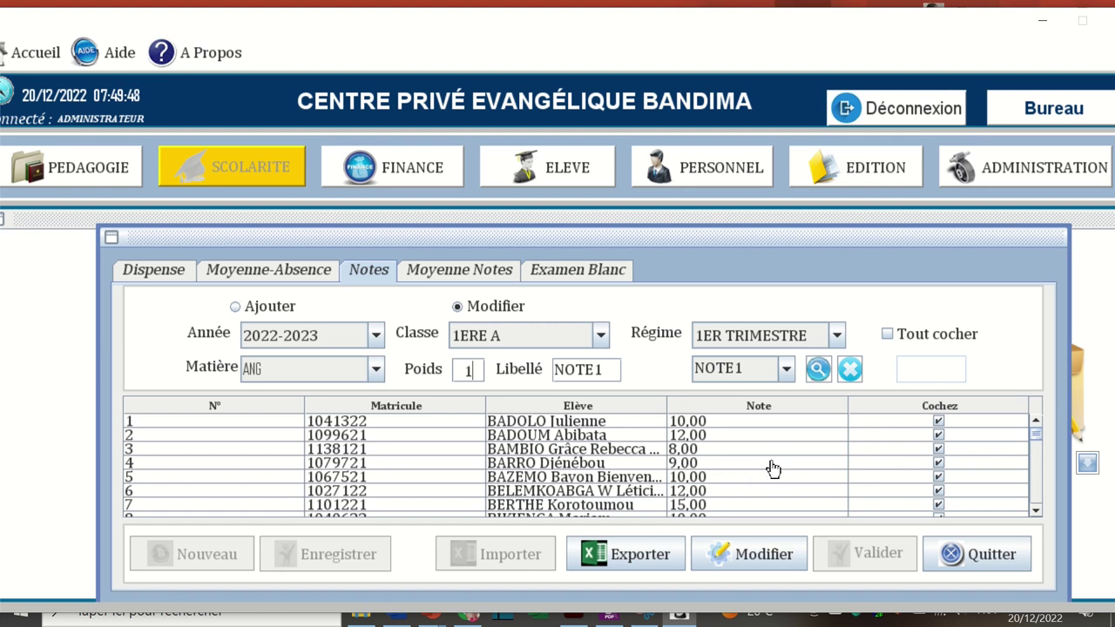
scroll(773, 467, "down", 1)
scroll(768, 460, "down", 1)
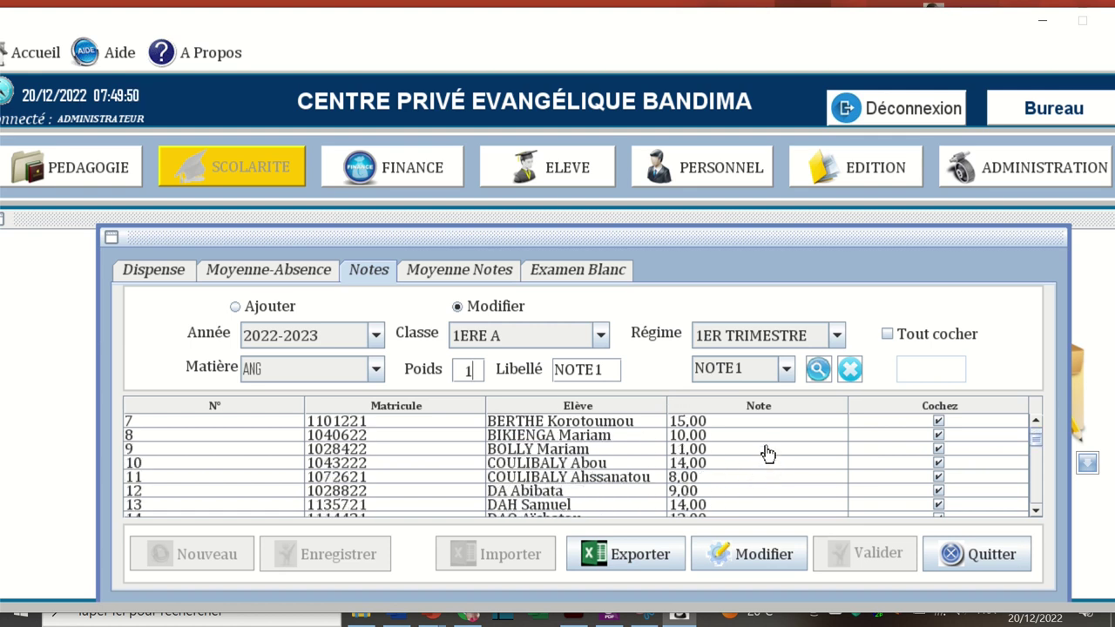
scroll(767, 454, "down", 1)
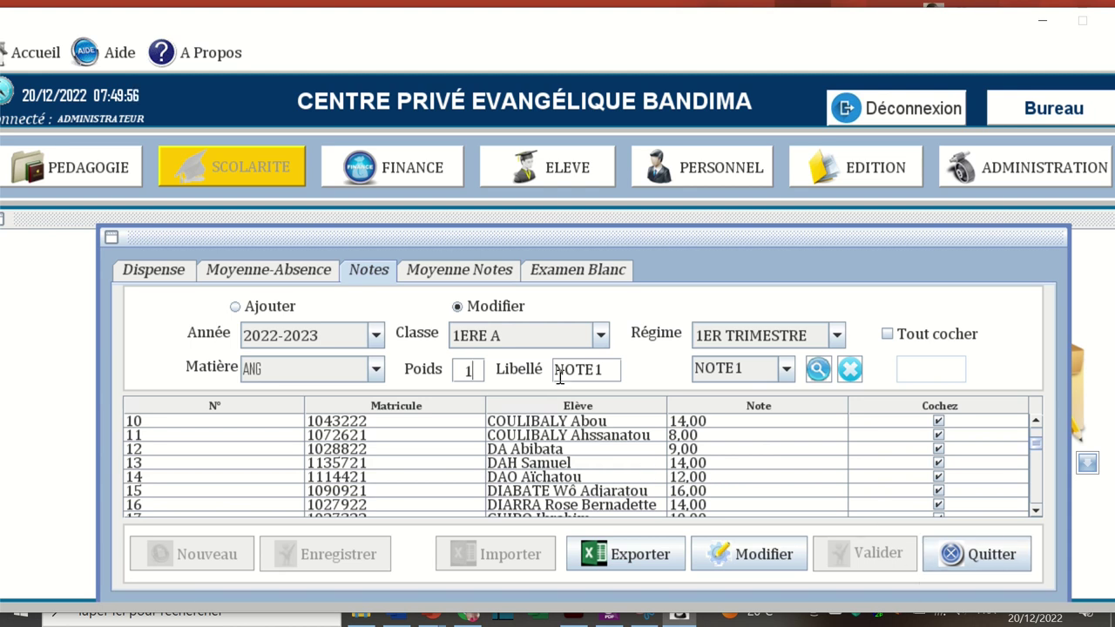
Step: Start a new grade average calculation for year 2022-2023, class 1ERE A and regime 1ER TRIMESTRE
left_click(442, 273)
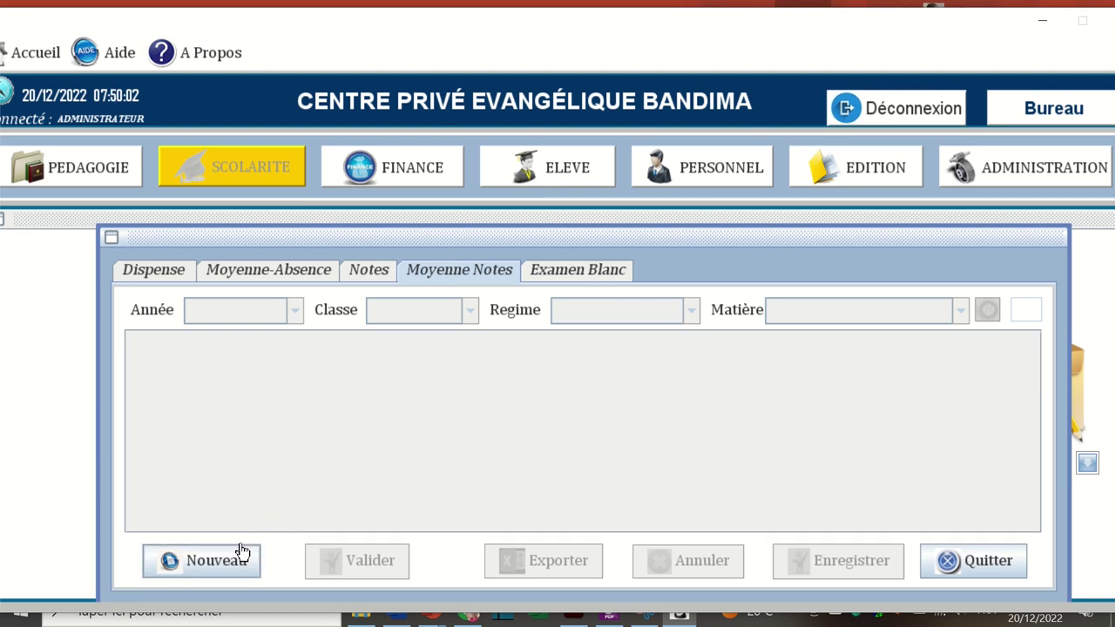
left_click(209, 575)
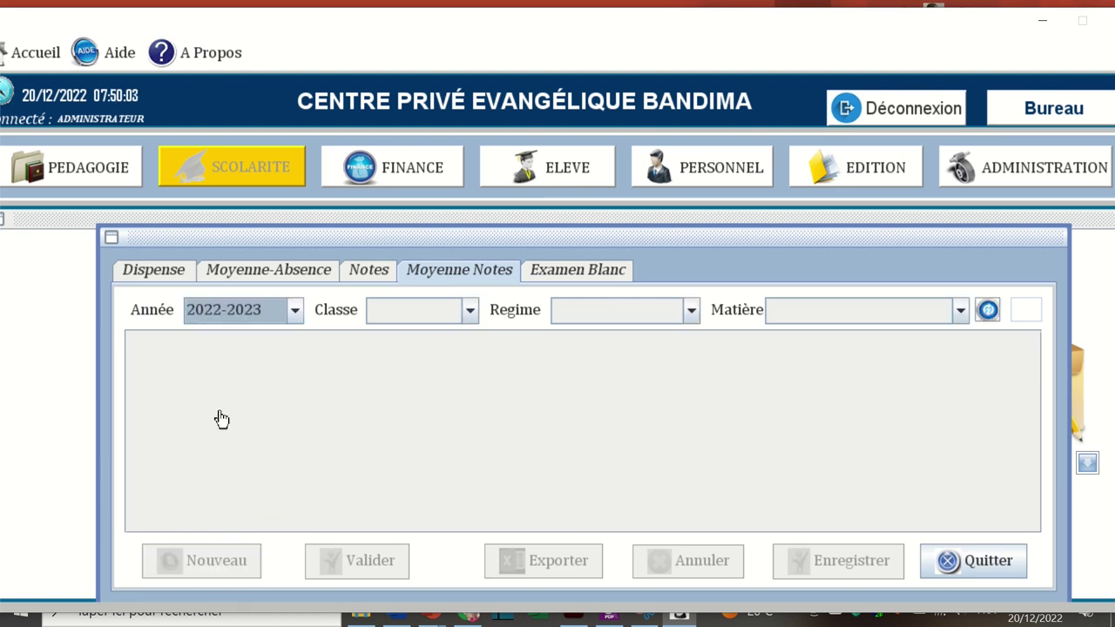
left_click(409, 312)
left_click(416, 311)
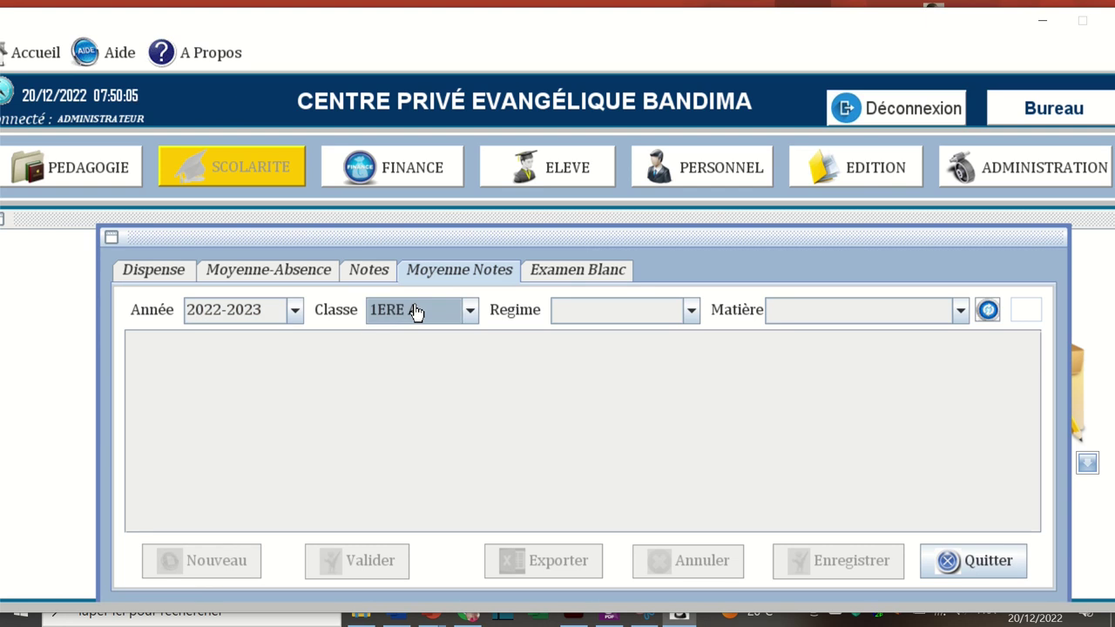
left_click(587, 313)
left_click(589, 313)
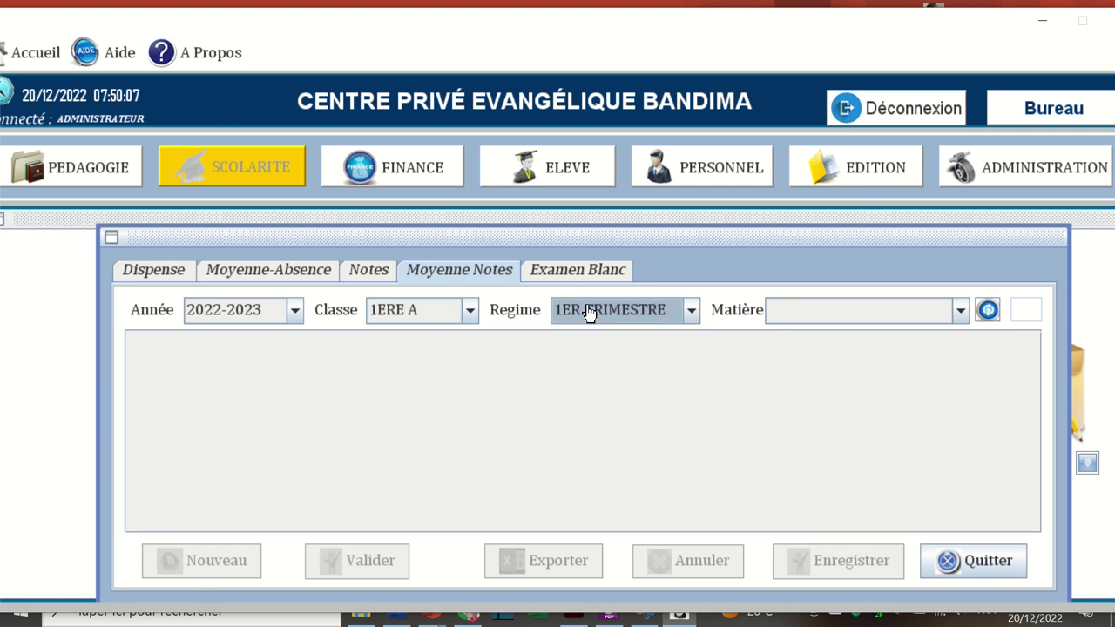
Step: Choose ANG as the subject for the averages and load the class's grades
left_click(787, 311)
left_click(788, 311)
left_click(789, 311)
left_click(789, 311)
left_click(789, 310)
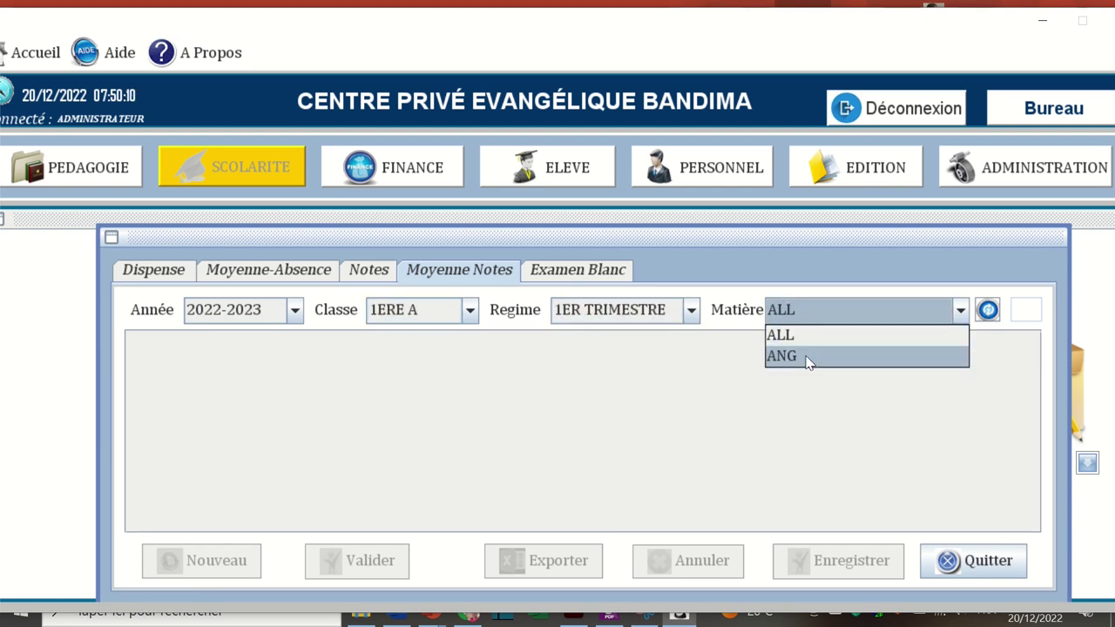
left_click(781, 357)
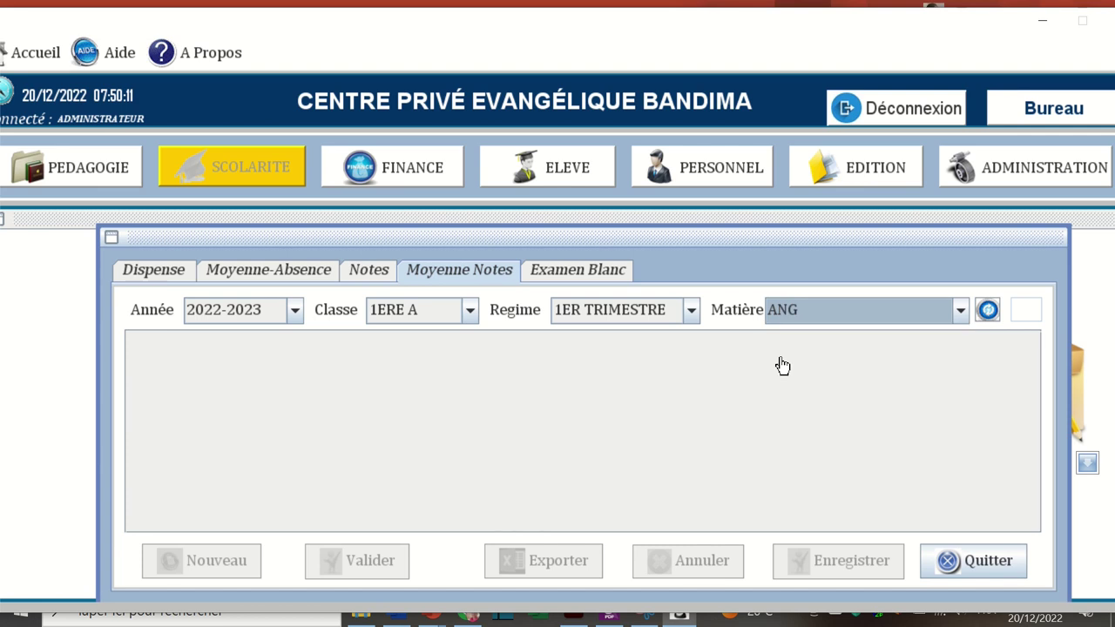
left_click(988, 312)
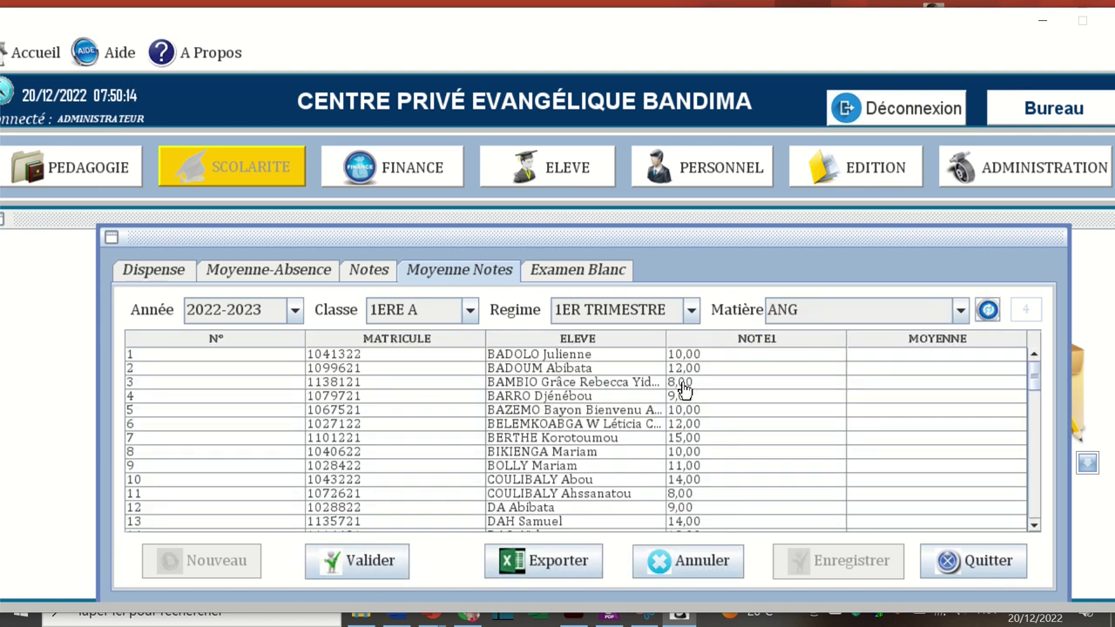
Step: Calculate the students' ANG averages from the loaded grades and save them
scroll(707, 410, "down", 1)
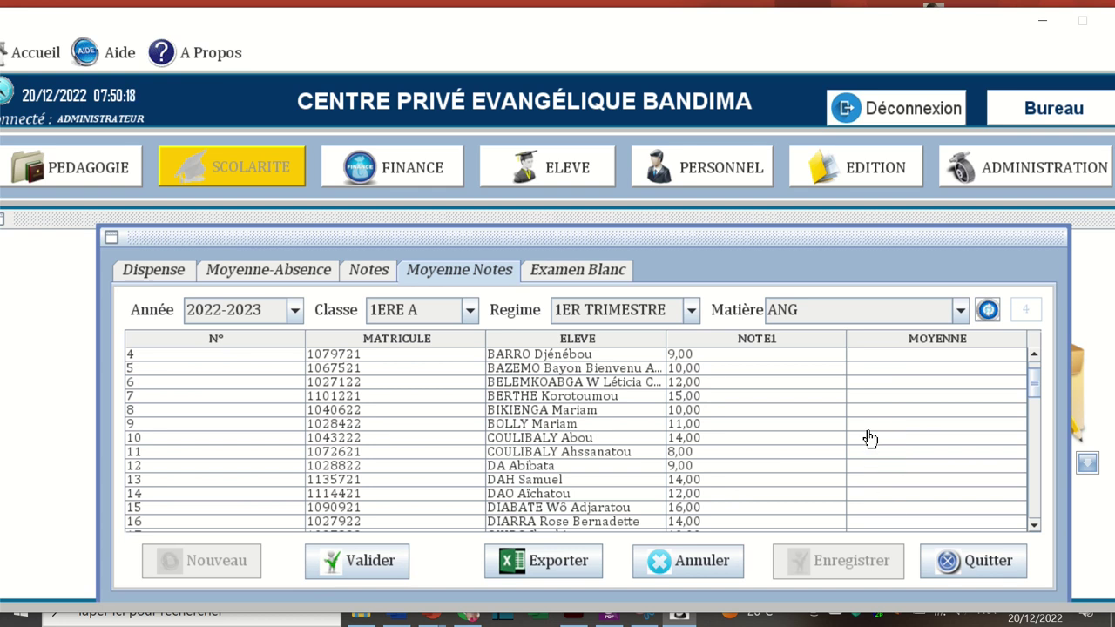
left_click(387, 566)
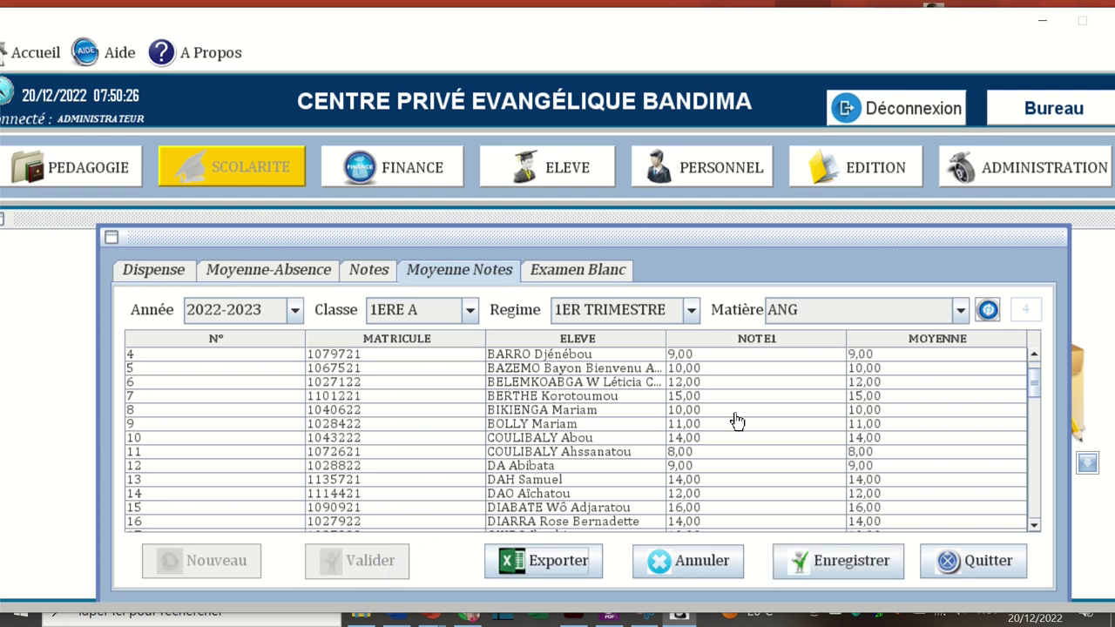
left_click(842, 569)
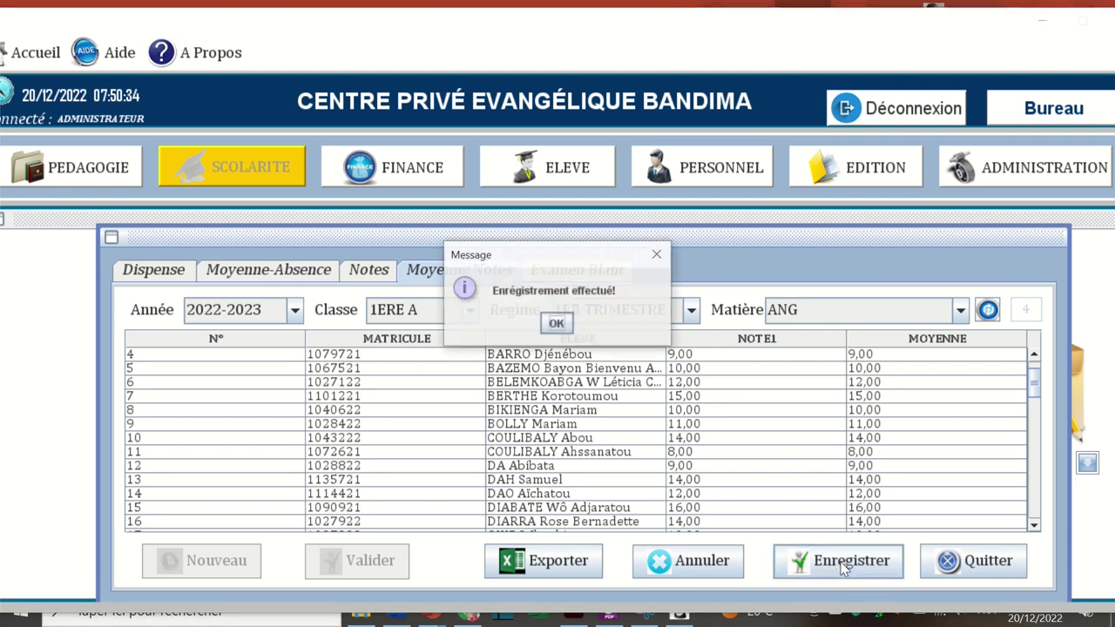
left_click(558, 324)
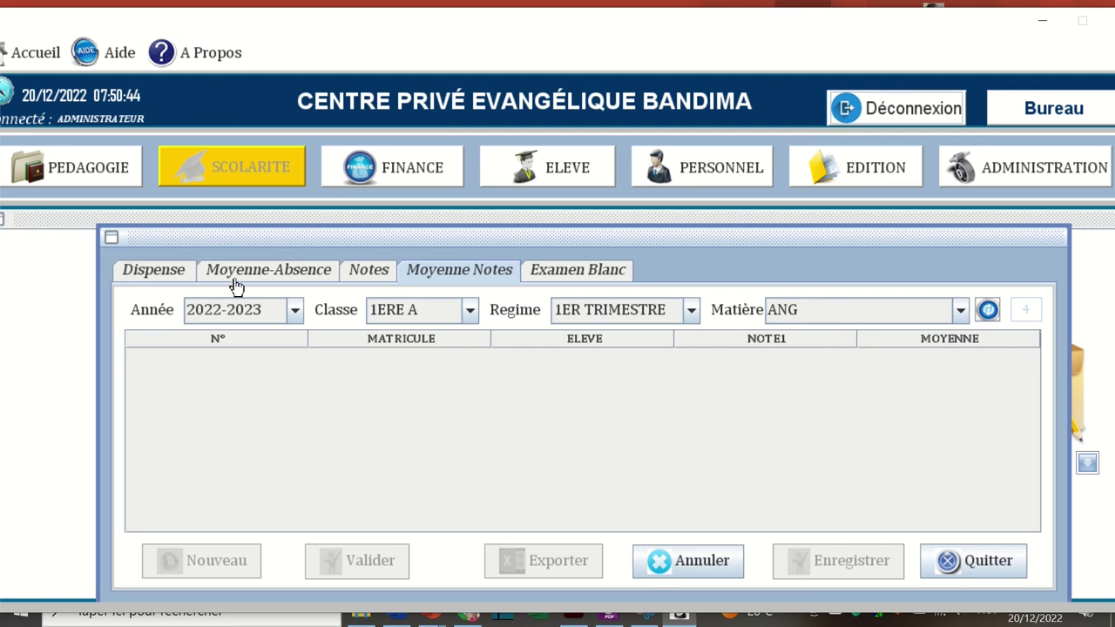
Step: Return to the recorded ANG NOTE1 grades and try to unlock them for modification
left_click(363, 275)
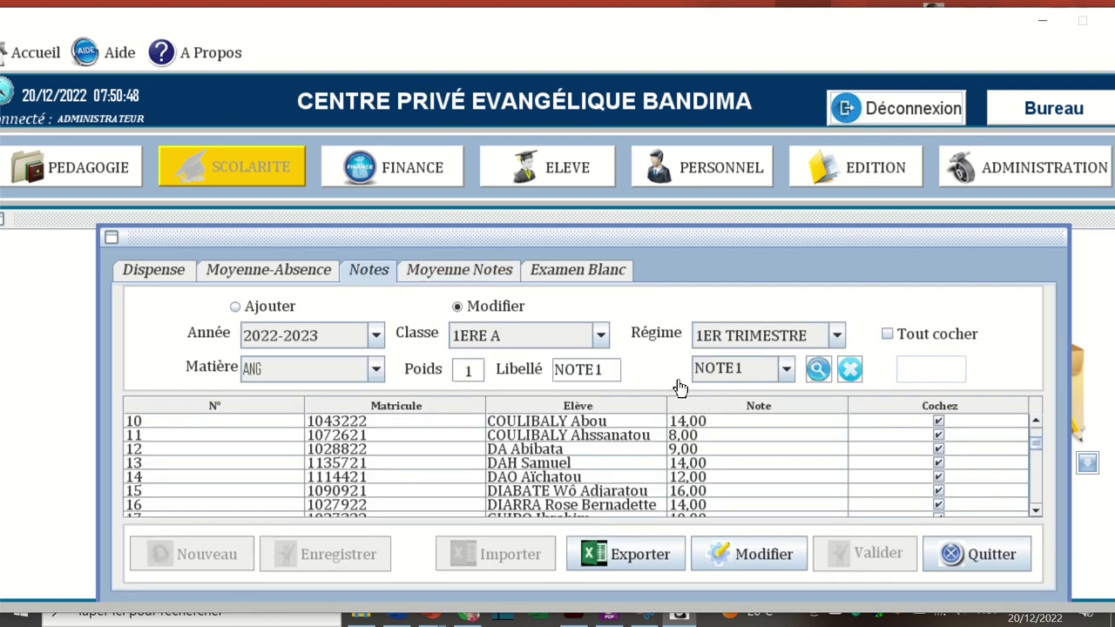
left_click(302, 368)
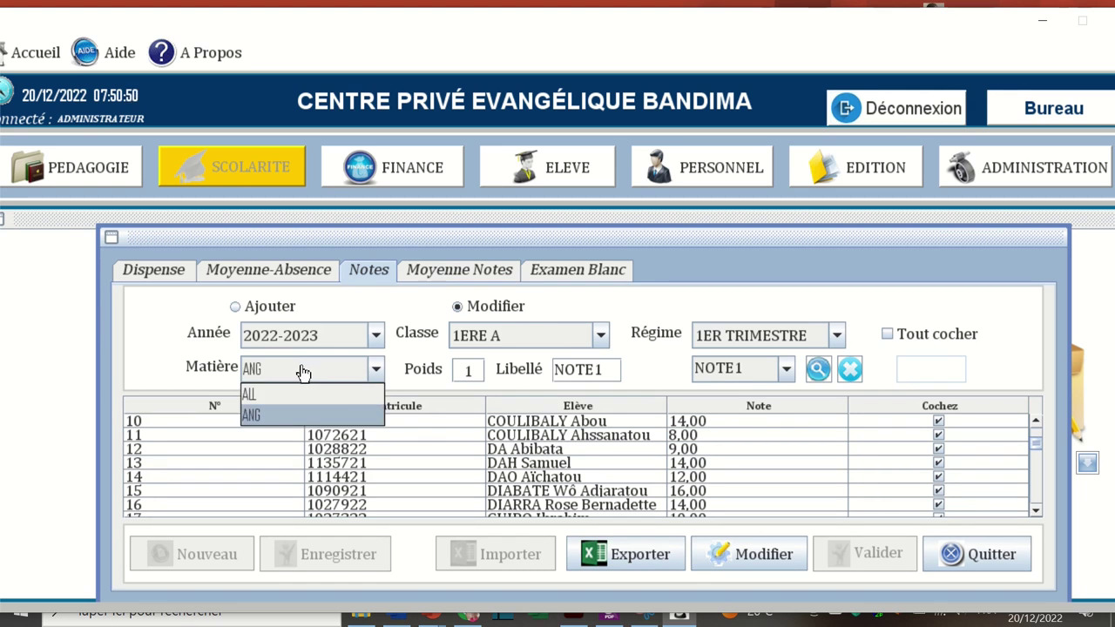
left_click(302, 369)
left_click(815, 373)
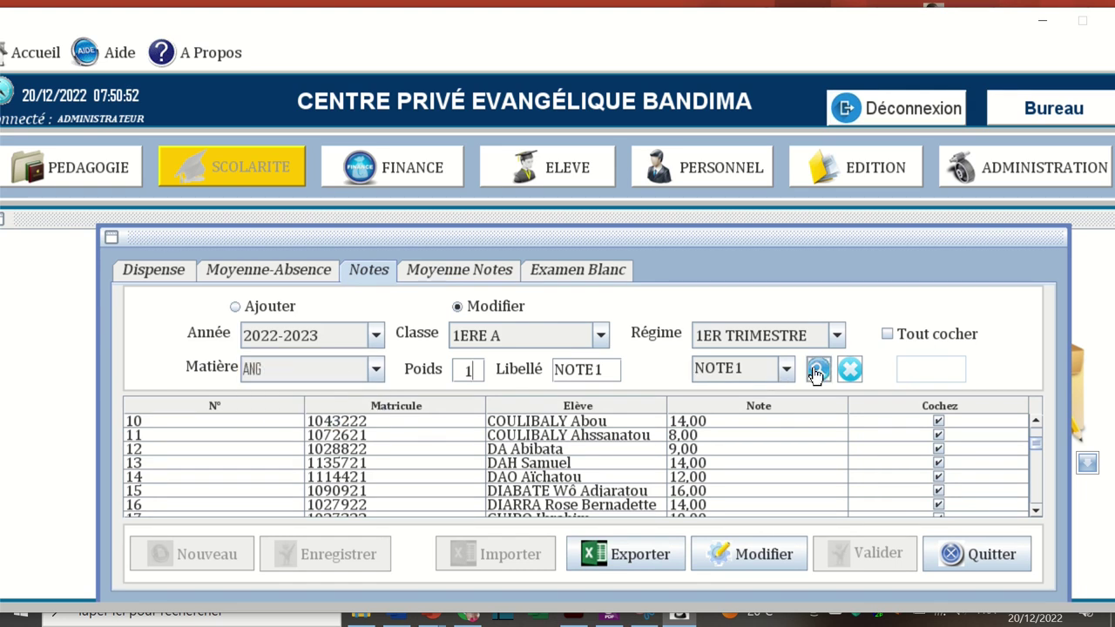
left_click(749, 554)
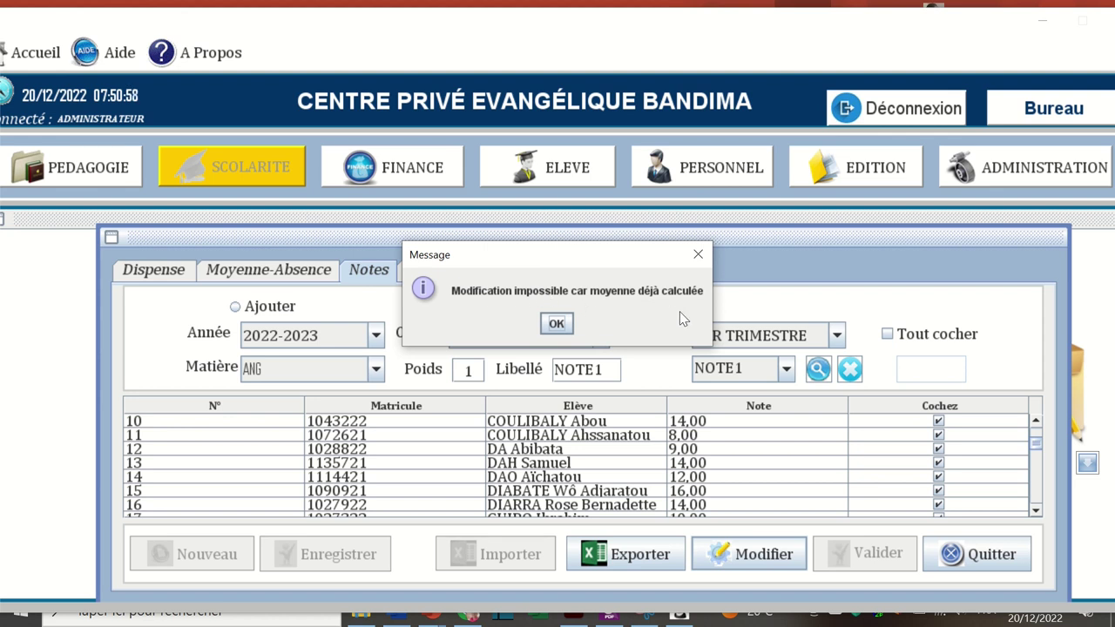
left_click(555, 324)
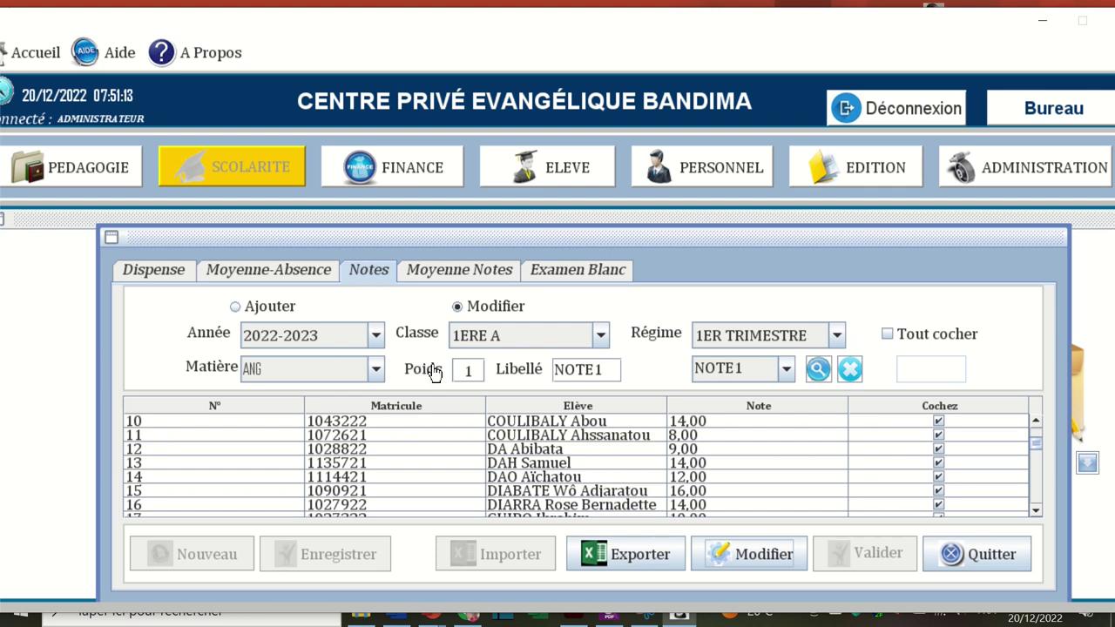
Step: Check the subject and NOTE1 selections, then retry unlocking the ANG grades for modification
left_click(337, 374)
left_click(337, 374)
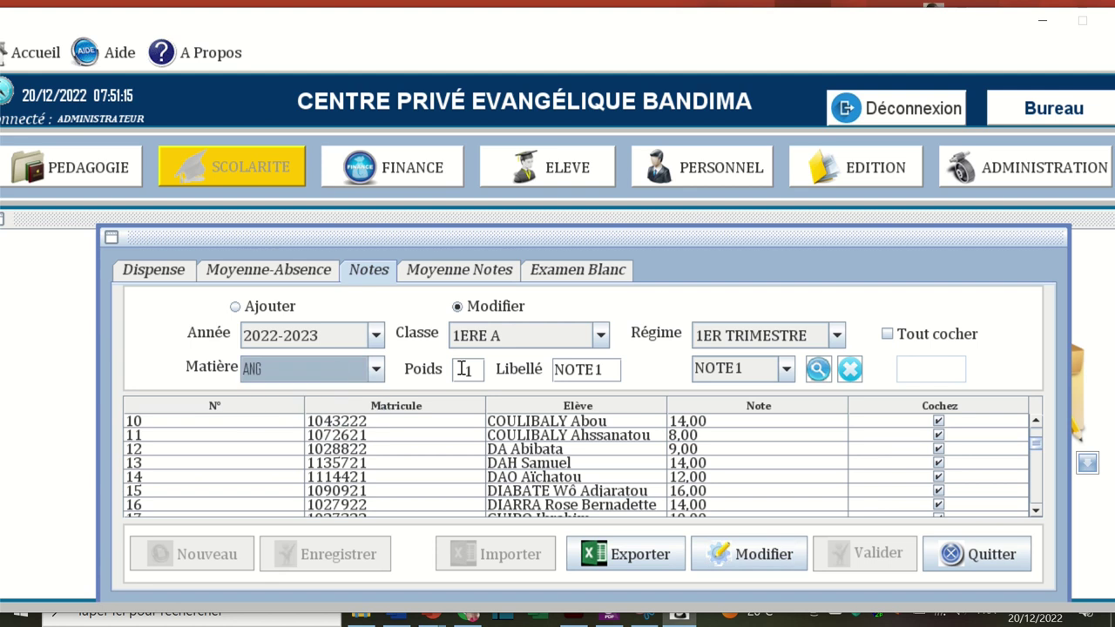
left_click(740, 374)
left_click(739, 370)
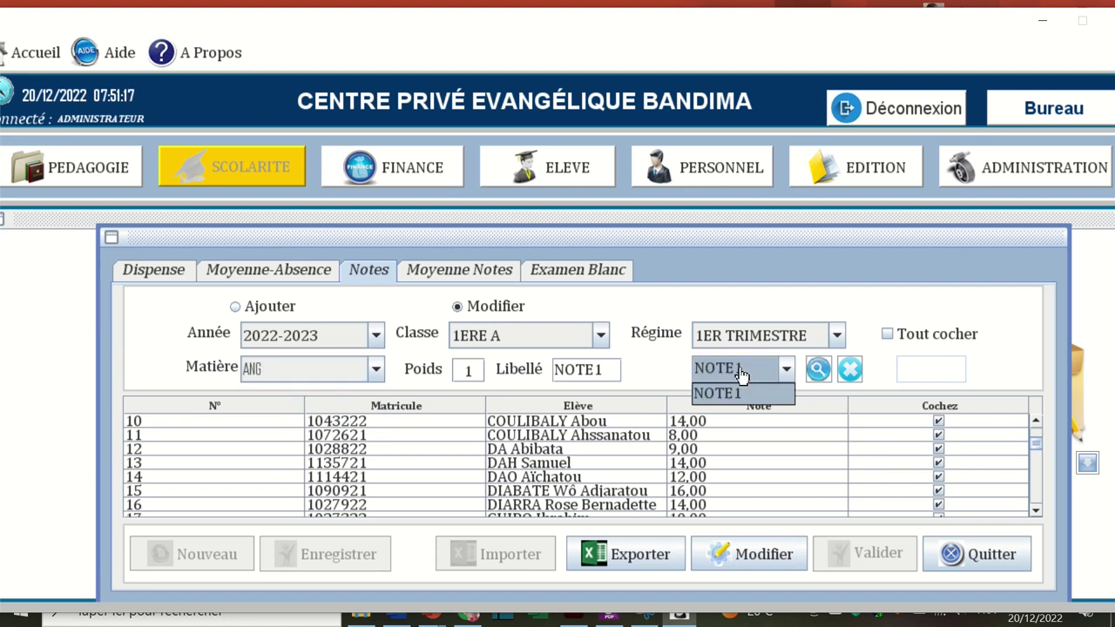
left_click(742, 371)
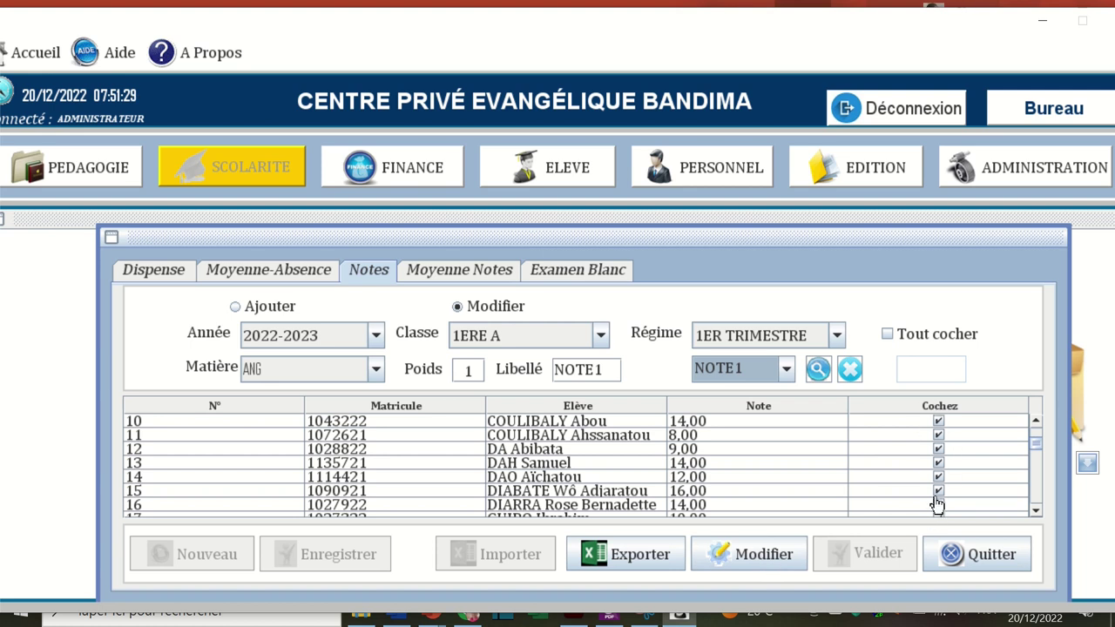
left_click(760, 562)
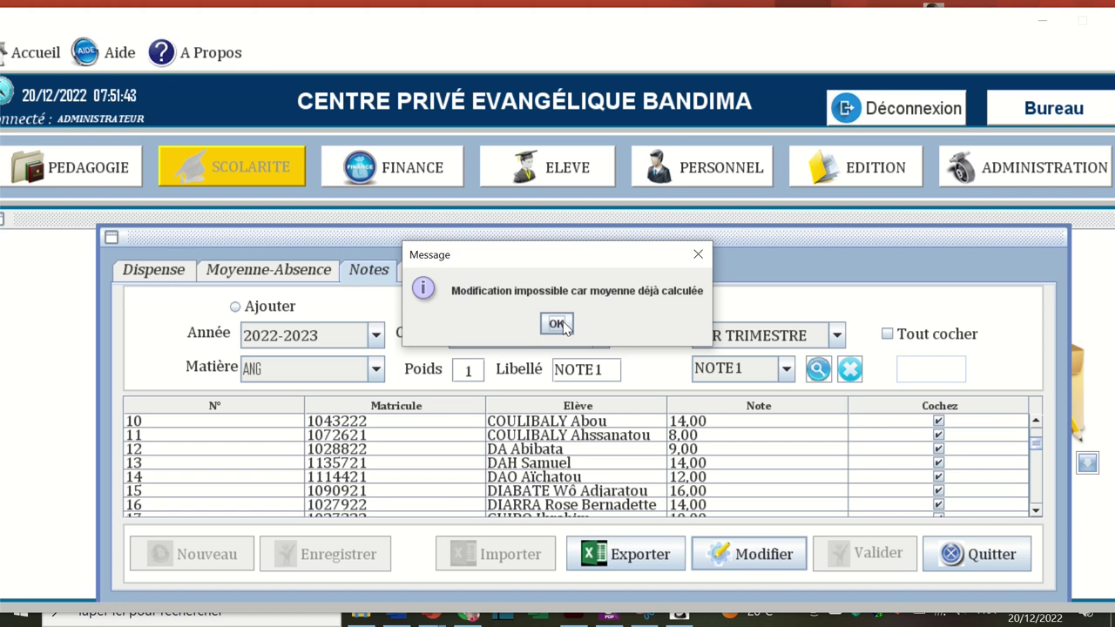
left_click(557, 324)
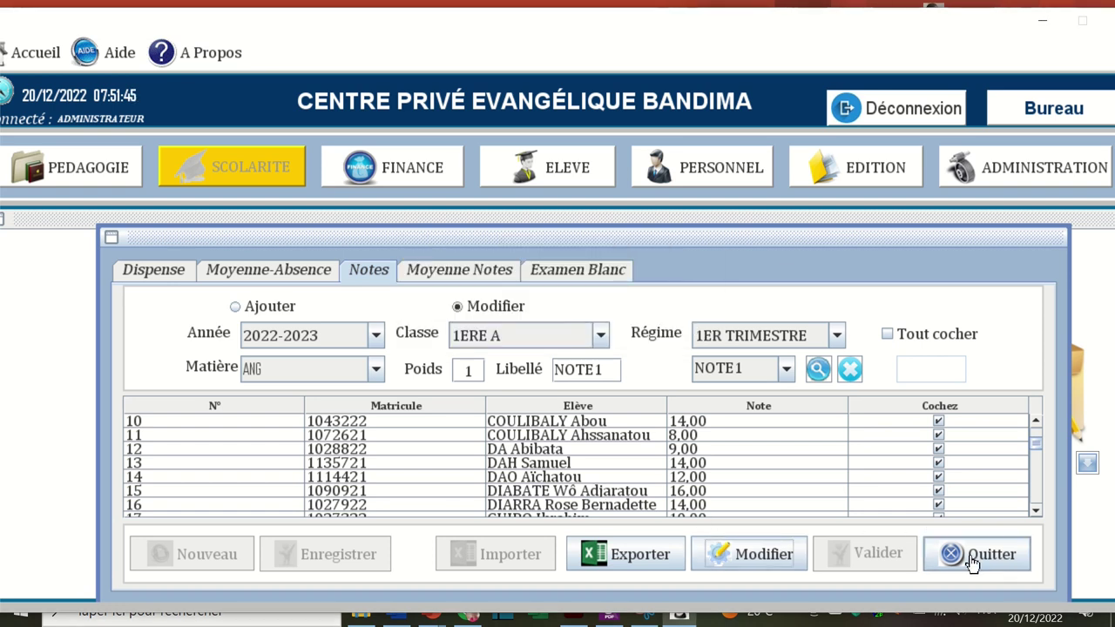